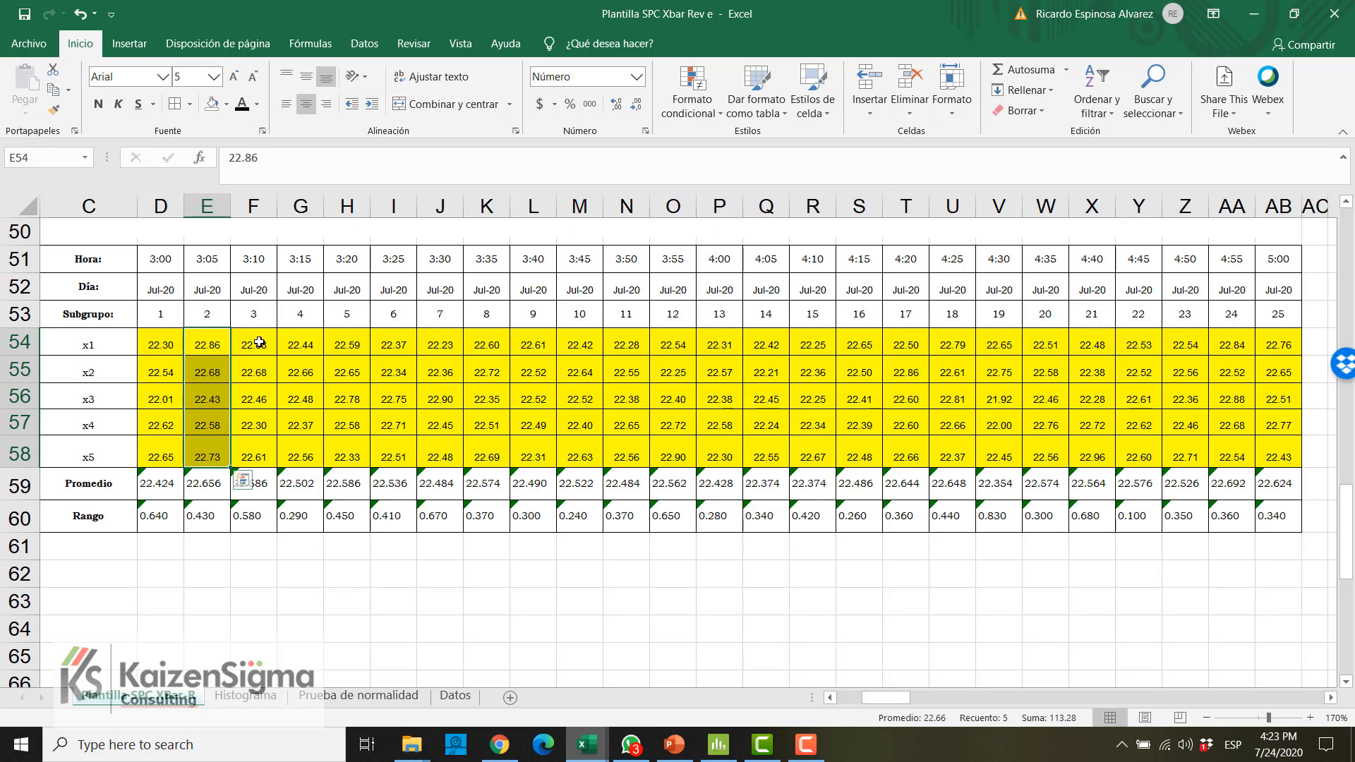
Step: Examine the subgroup measurements in rows 54 to 58 and the average and range formulas for subgroup 1
drag(258, 338, 256, 455)
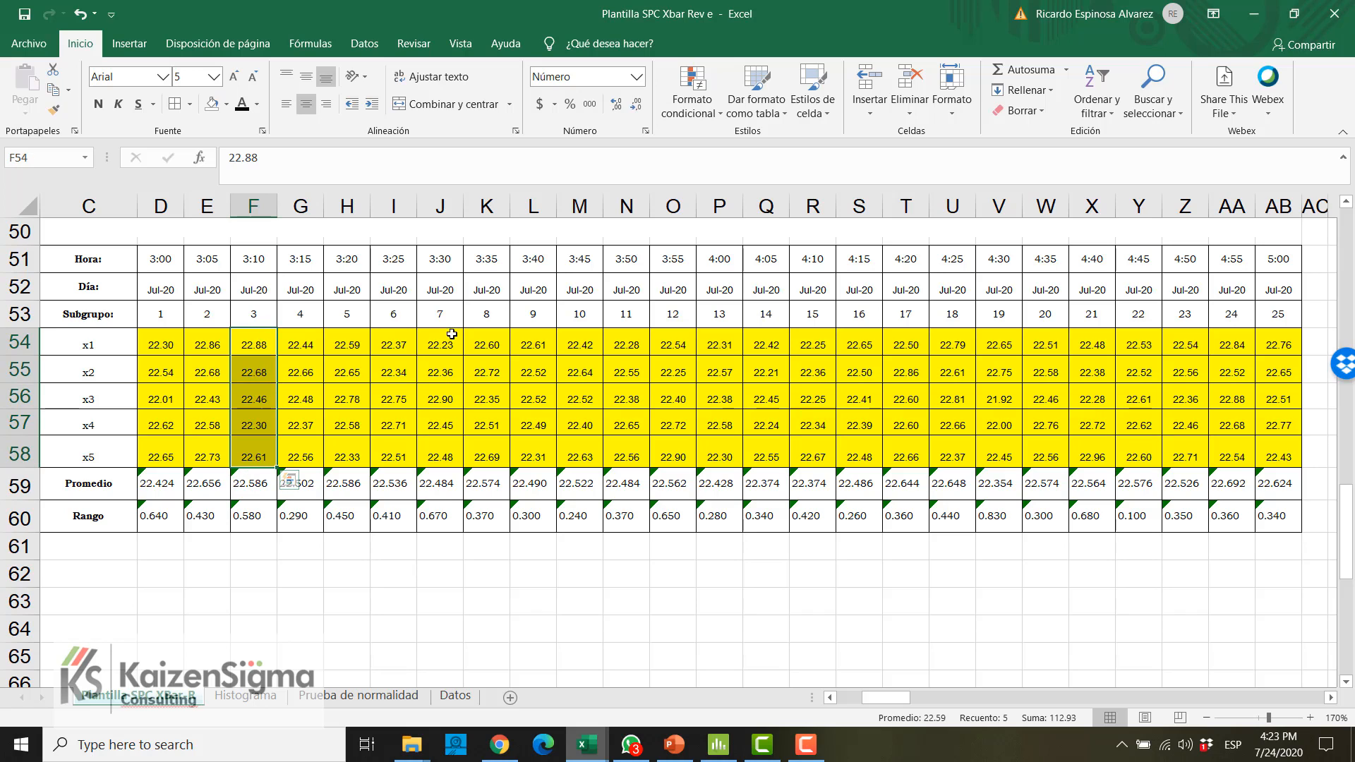
drag(1280, 339, 1282, 442)
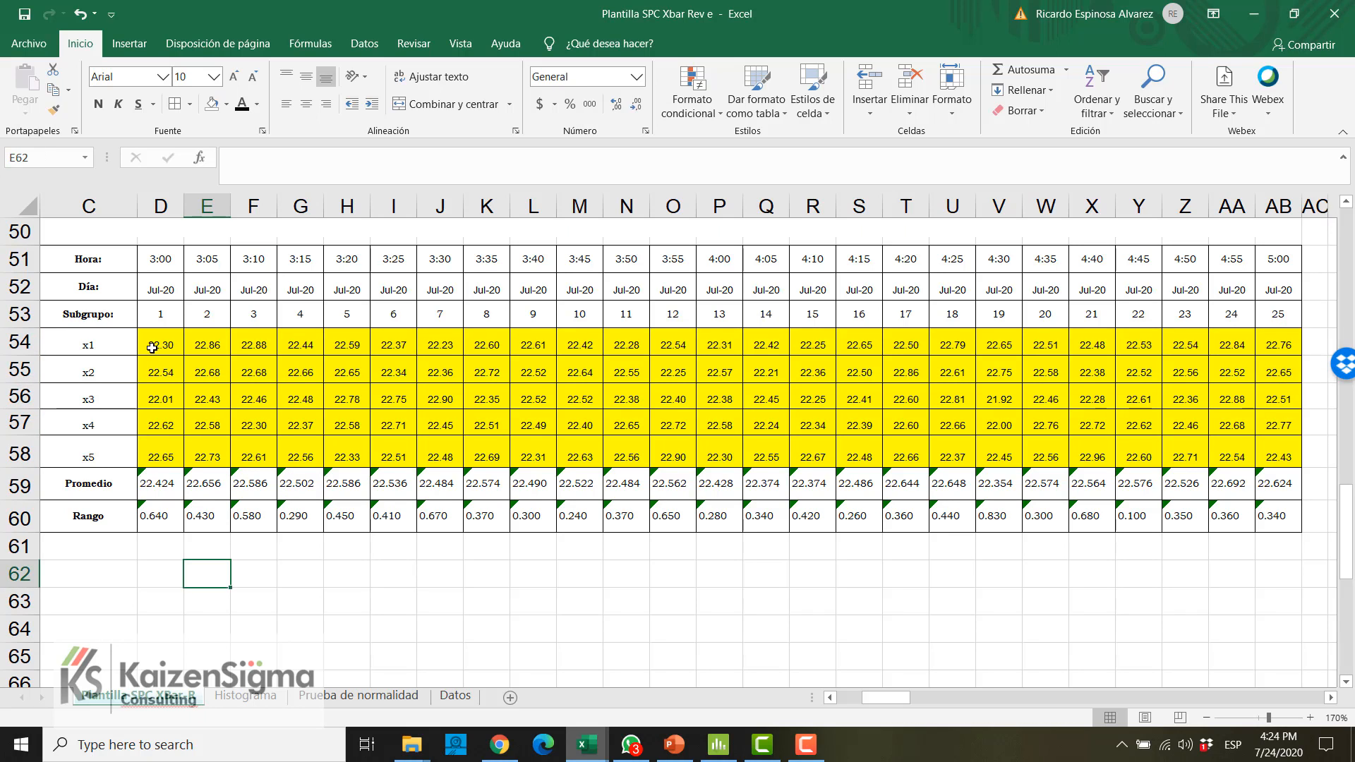
click(150, 480)
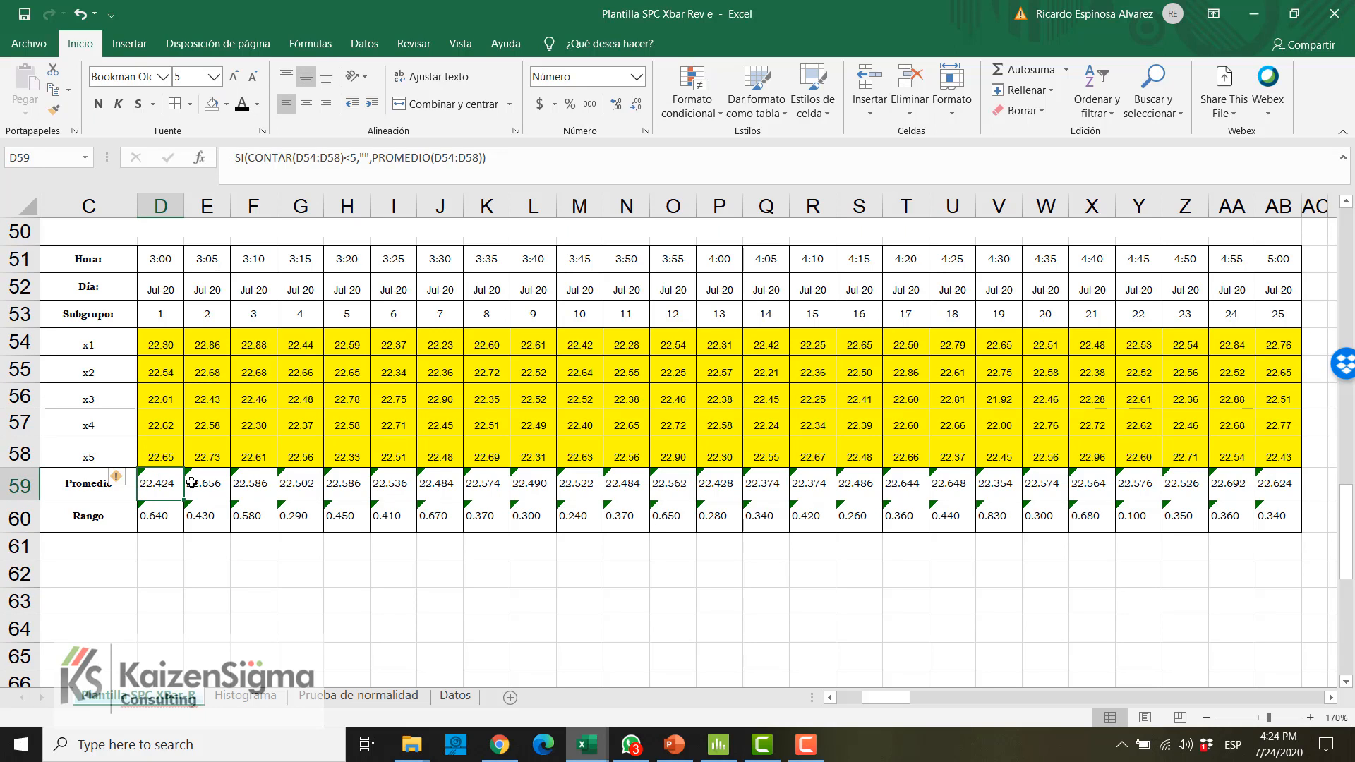
click(156, 508)
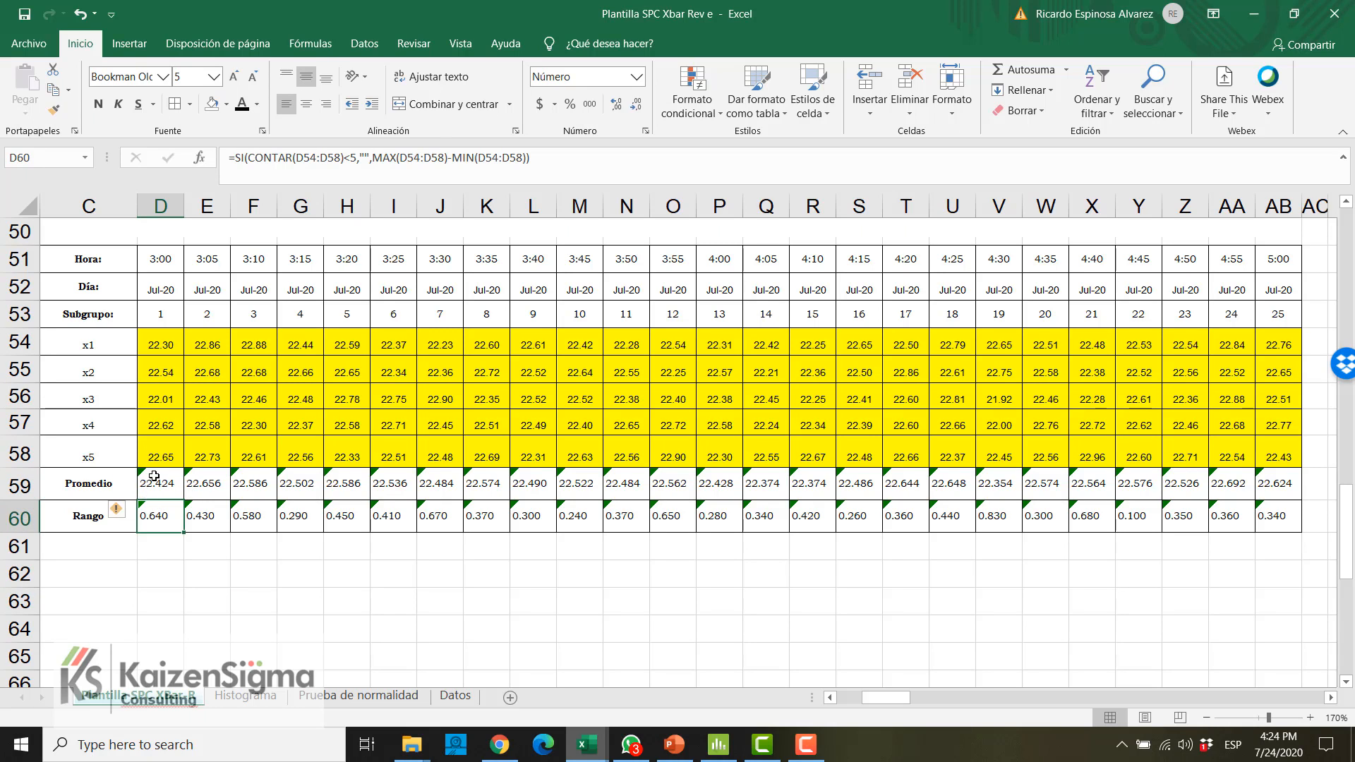
click(168, 556)
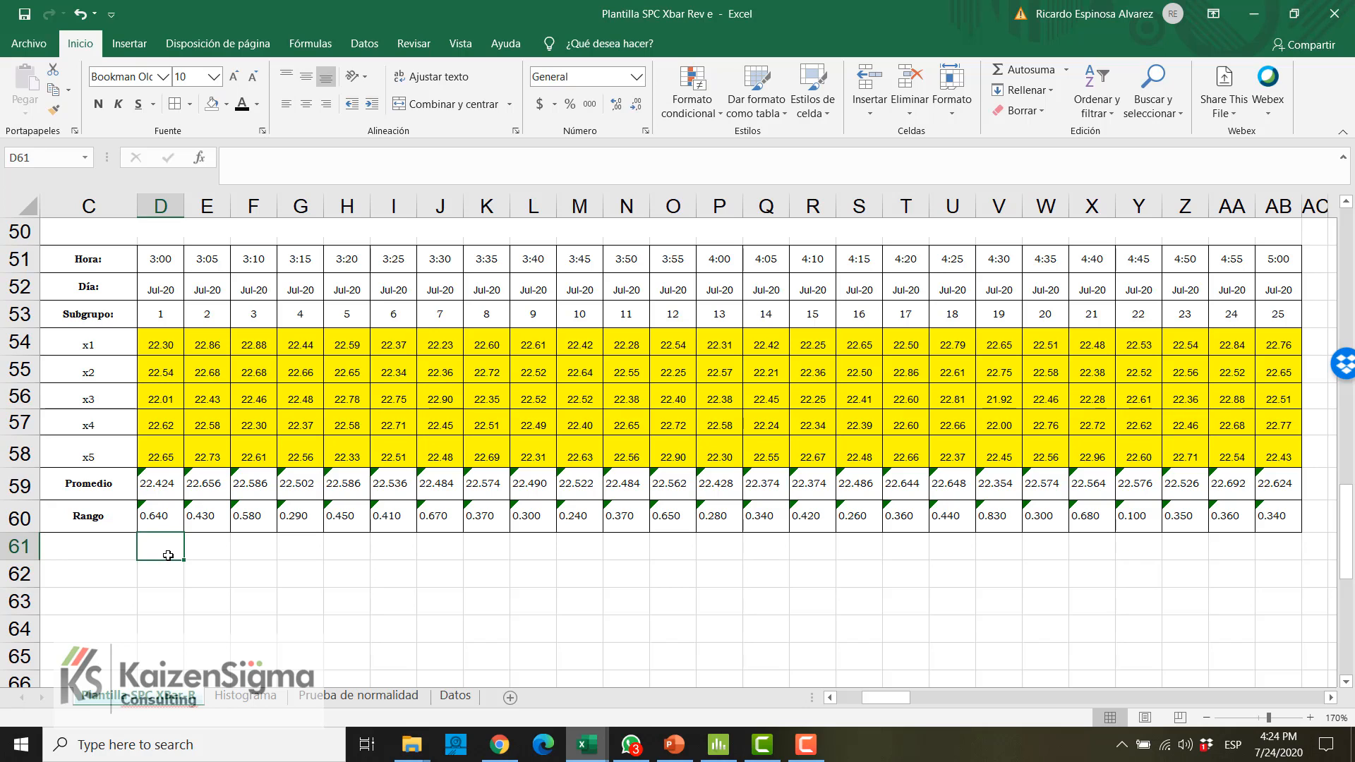
Step: Copy the subgroup header and x1 to x5 measurements (C53:AB58) from Excel into the empty Minitab worksheet, starting at C1's name cell
drag(88, 314, 1264, 448)
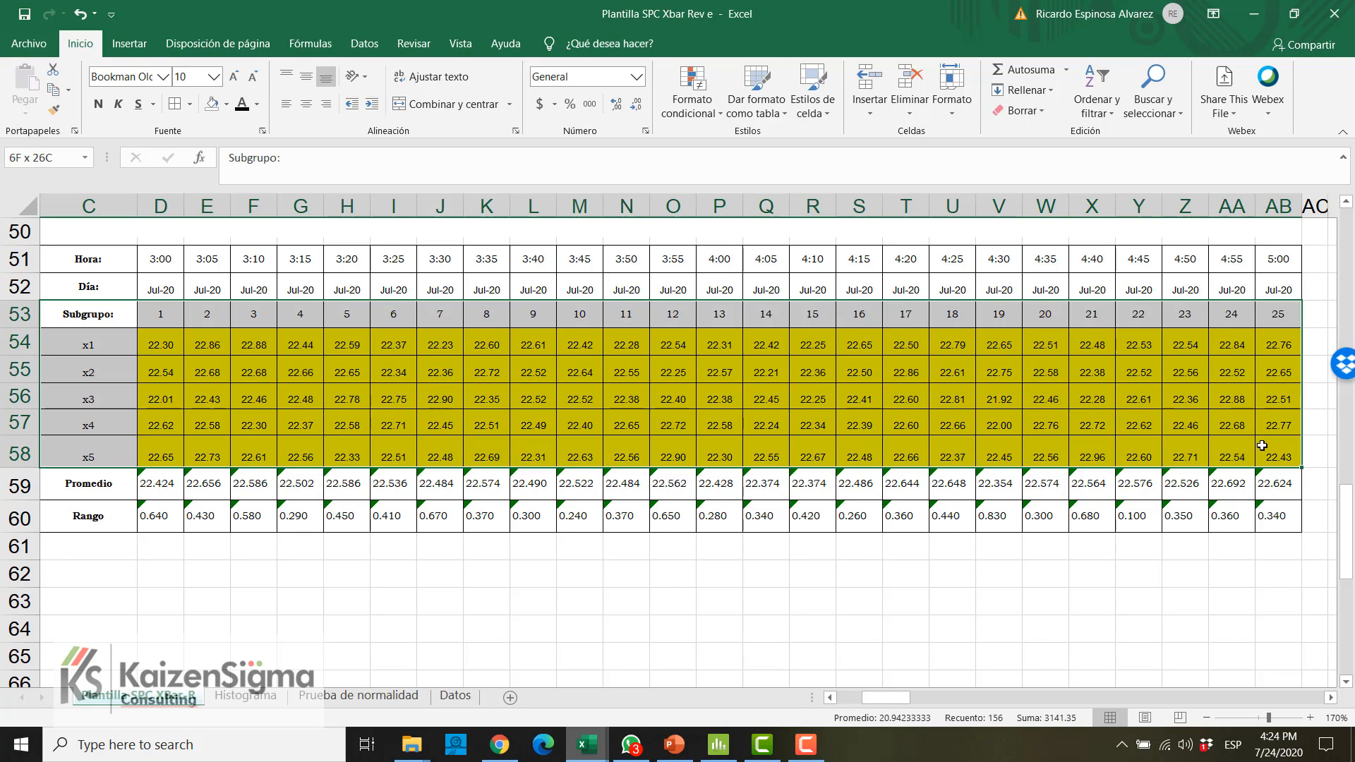
key(alt+Tab)
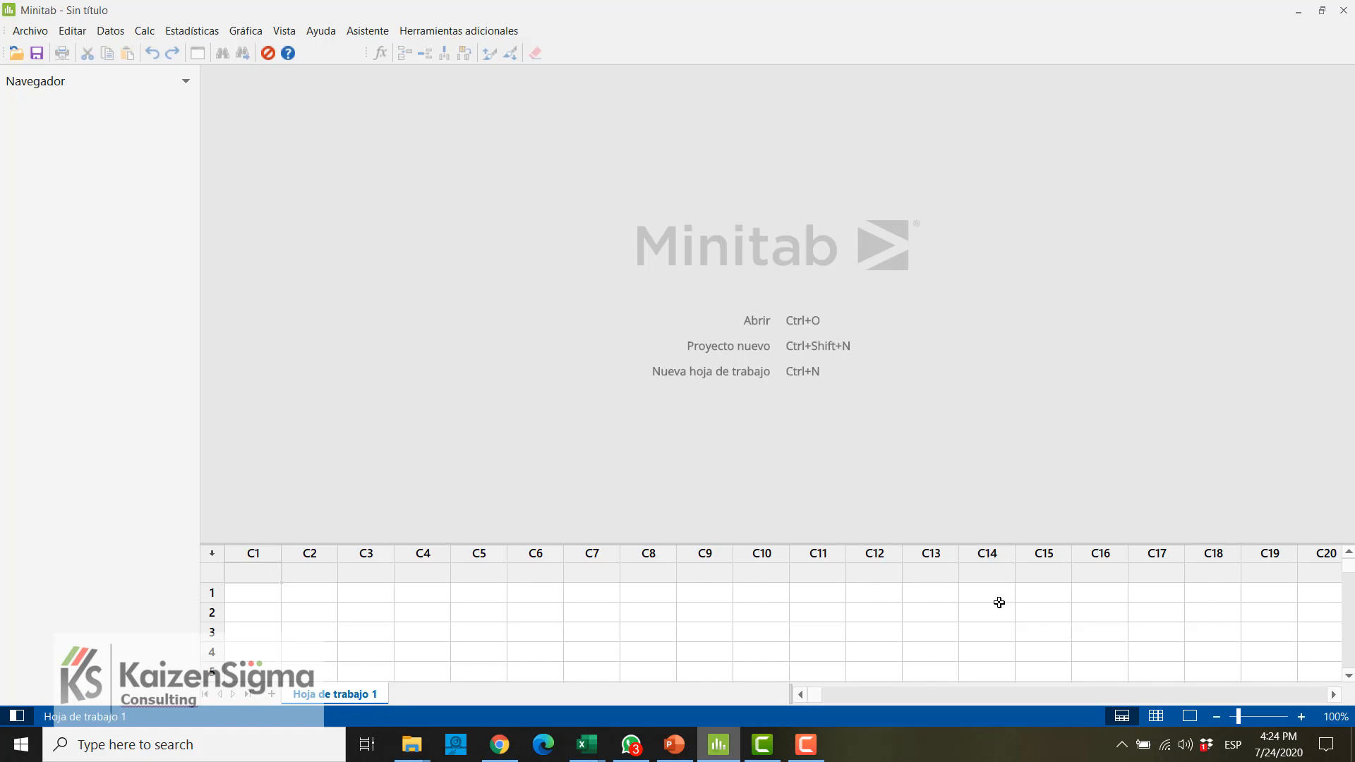
click(1162, 717)
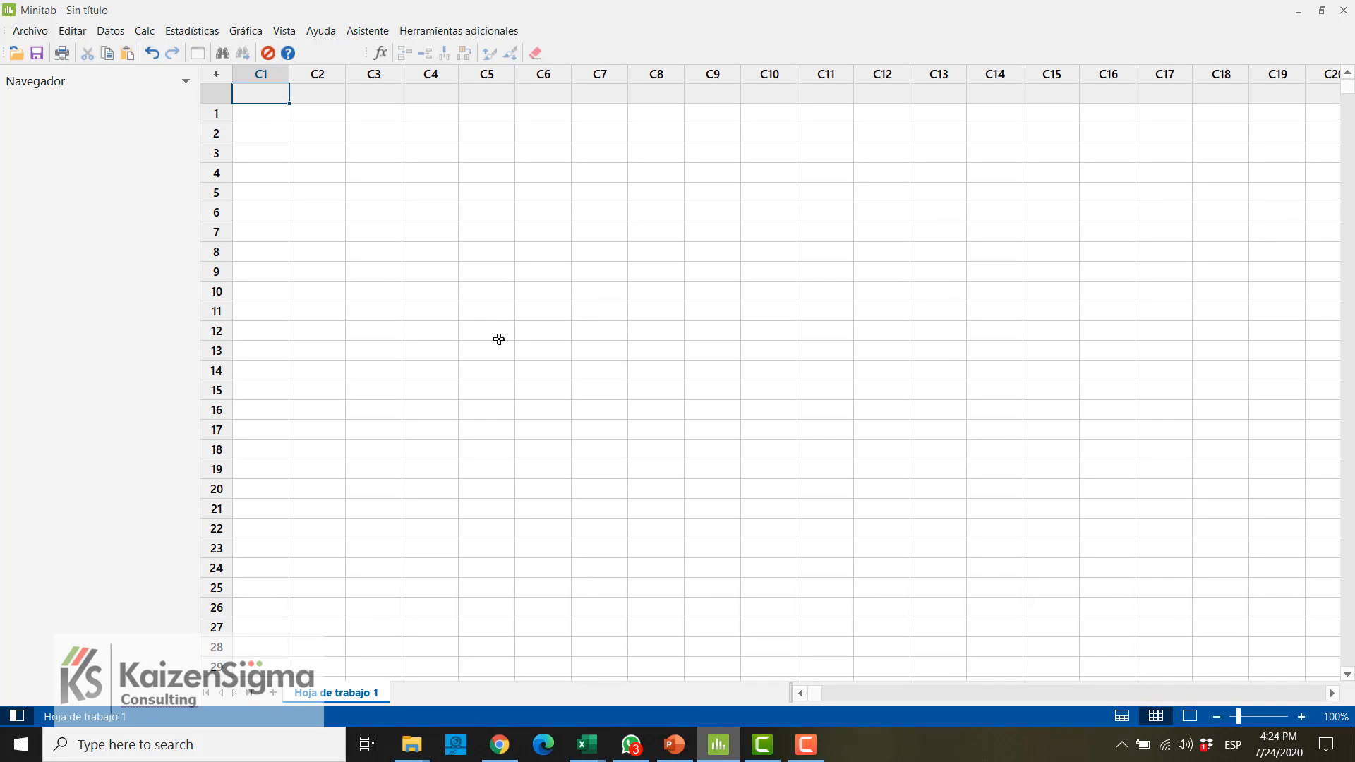
key(ctrl+v)
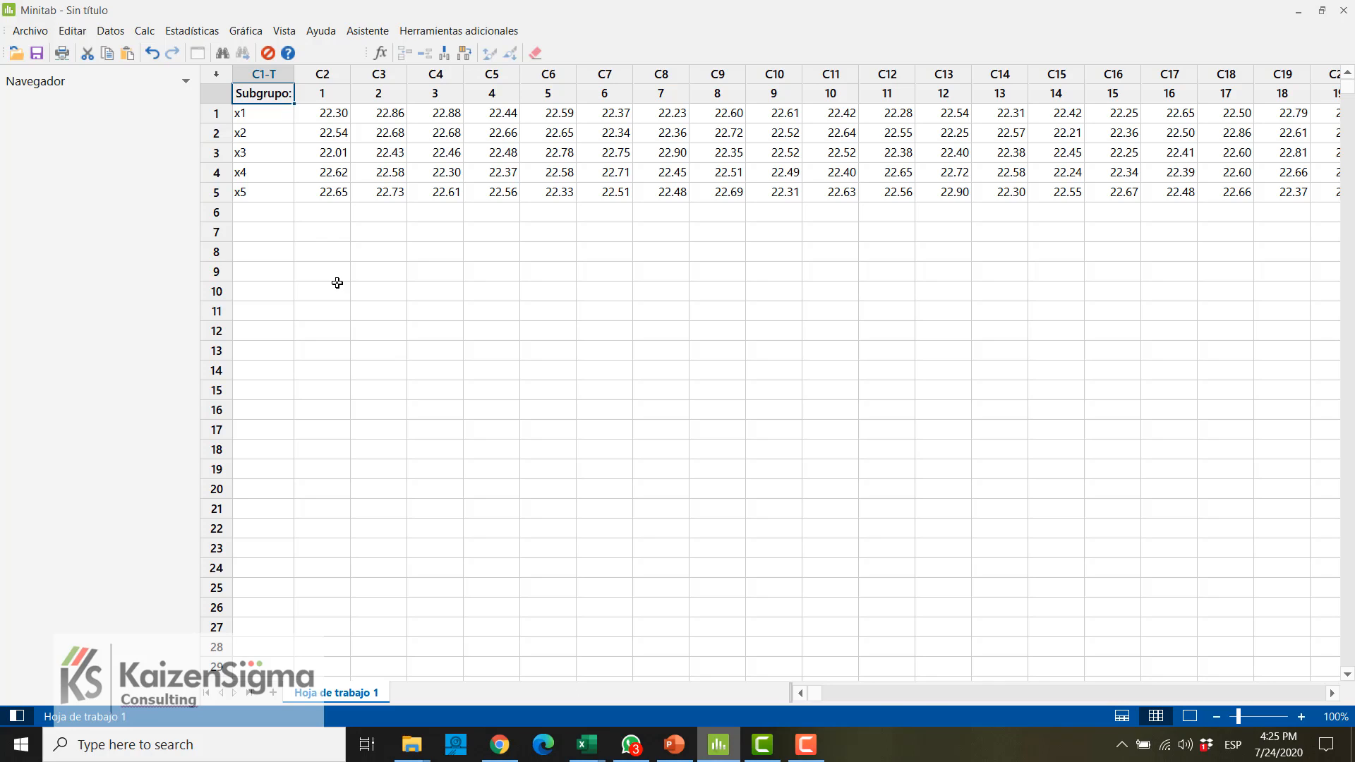
Step: Stack columns 1 to 25 into a new worksheet named Xbarra-R, using variable names in the subscript column
click(115, 32)
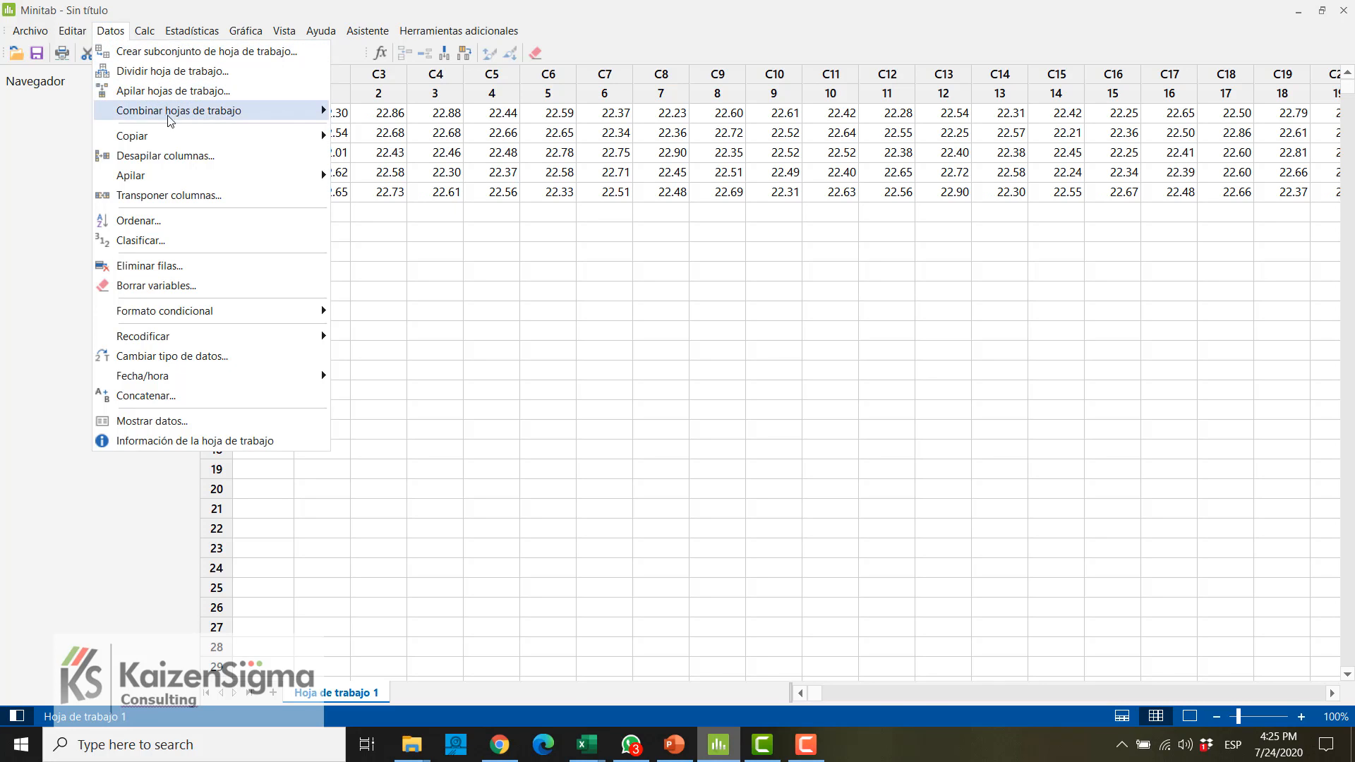
mouse_move(235, 173)
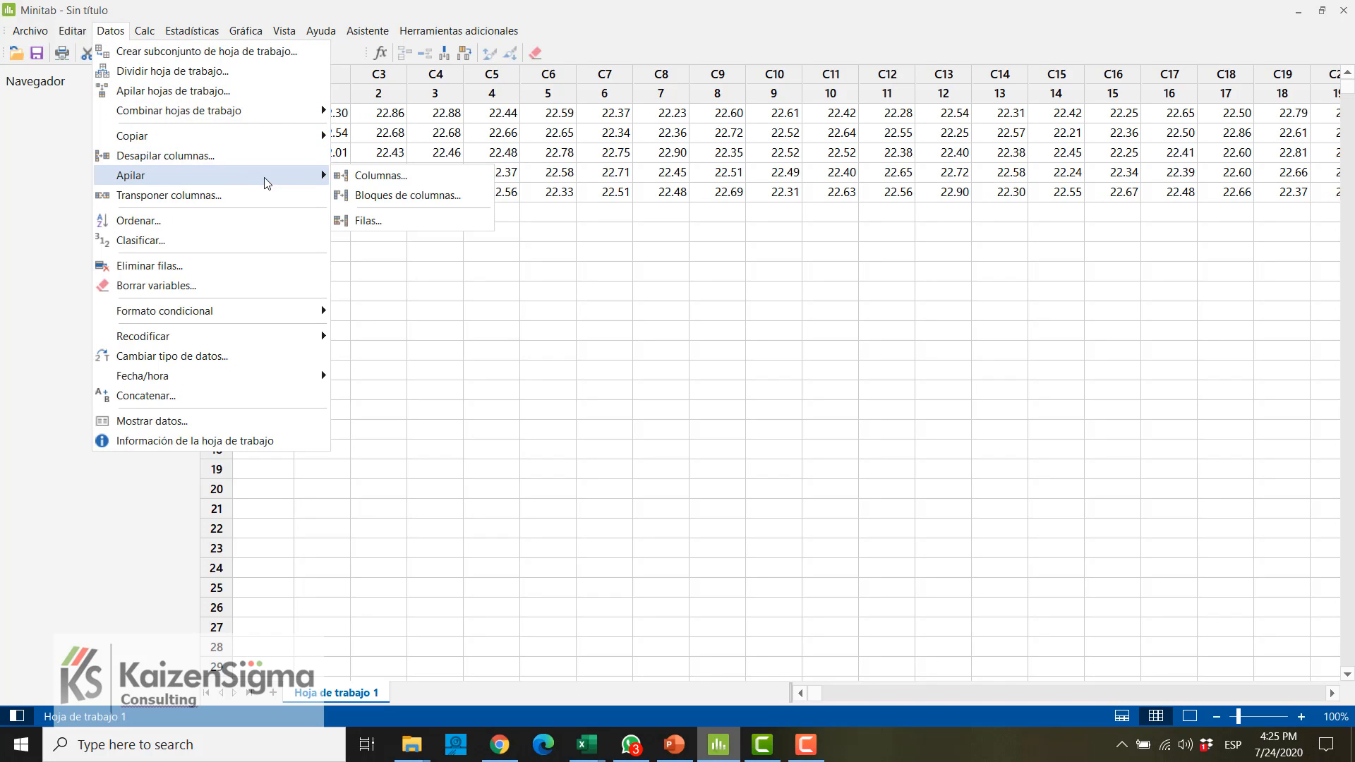
click(381, 176)
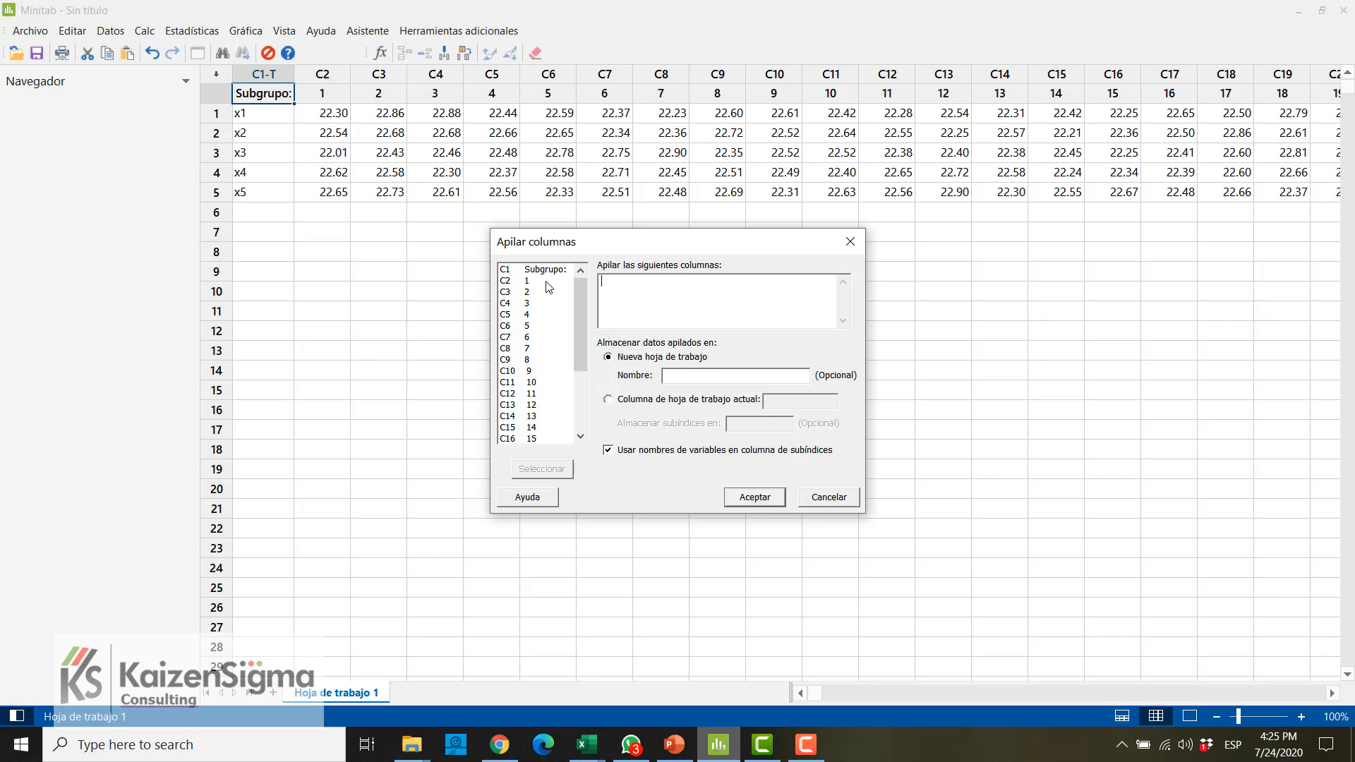
drag(546, 282, 554, 464)
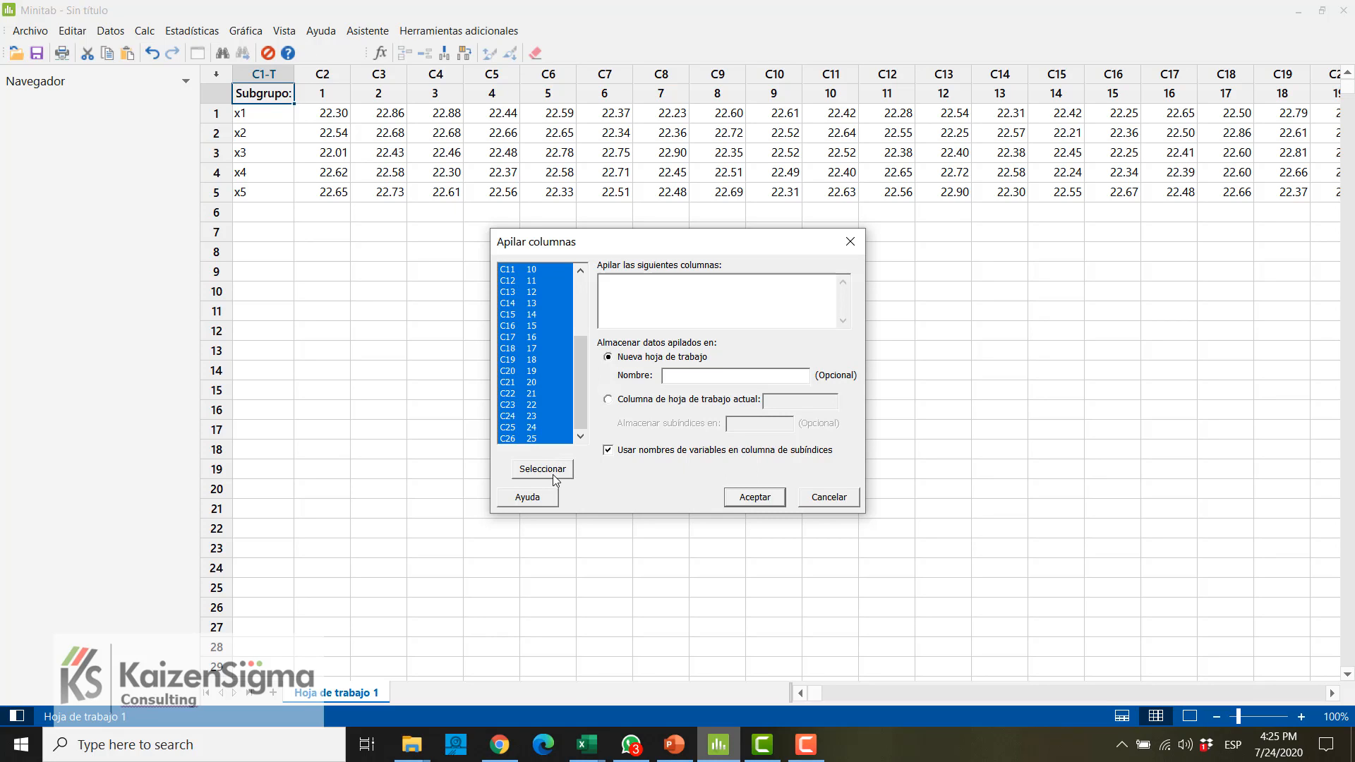
click(553, 471)
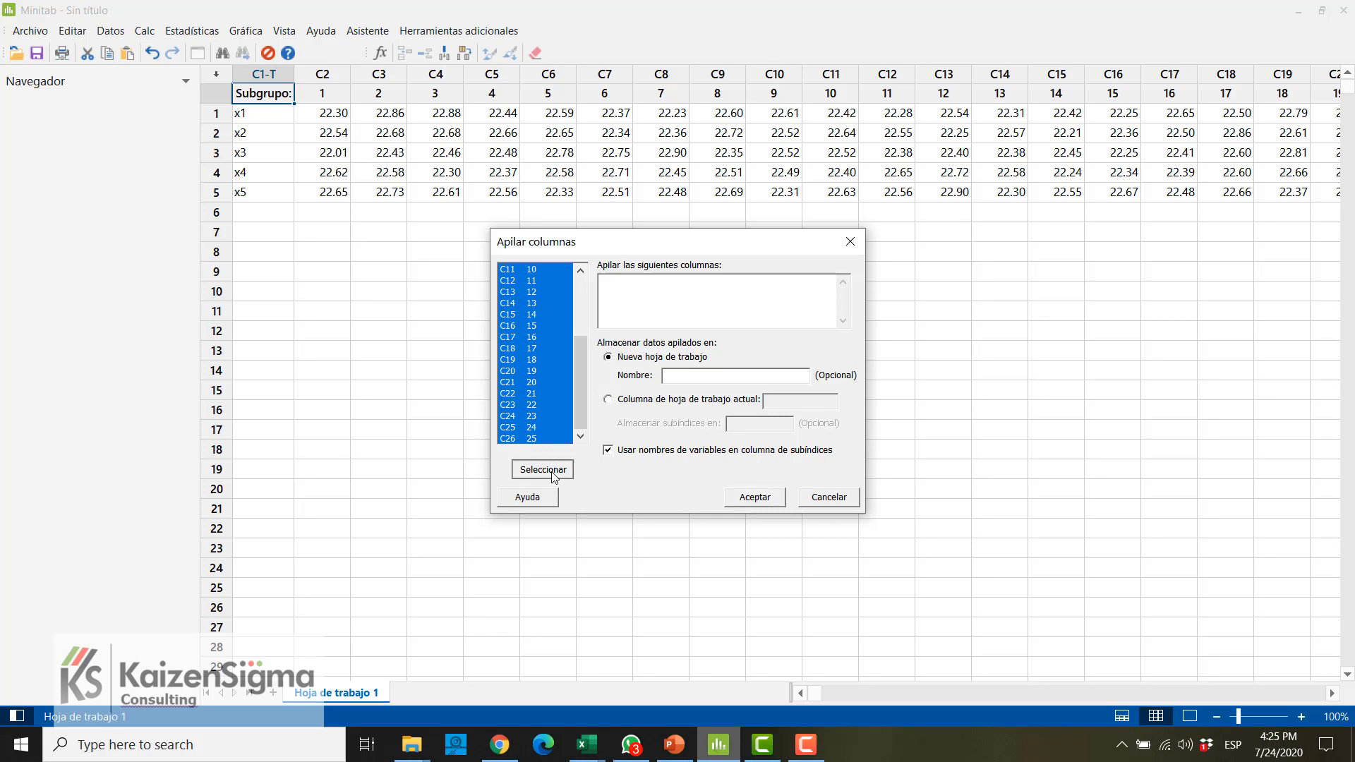
click(704, 374)
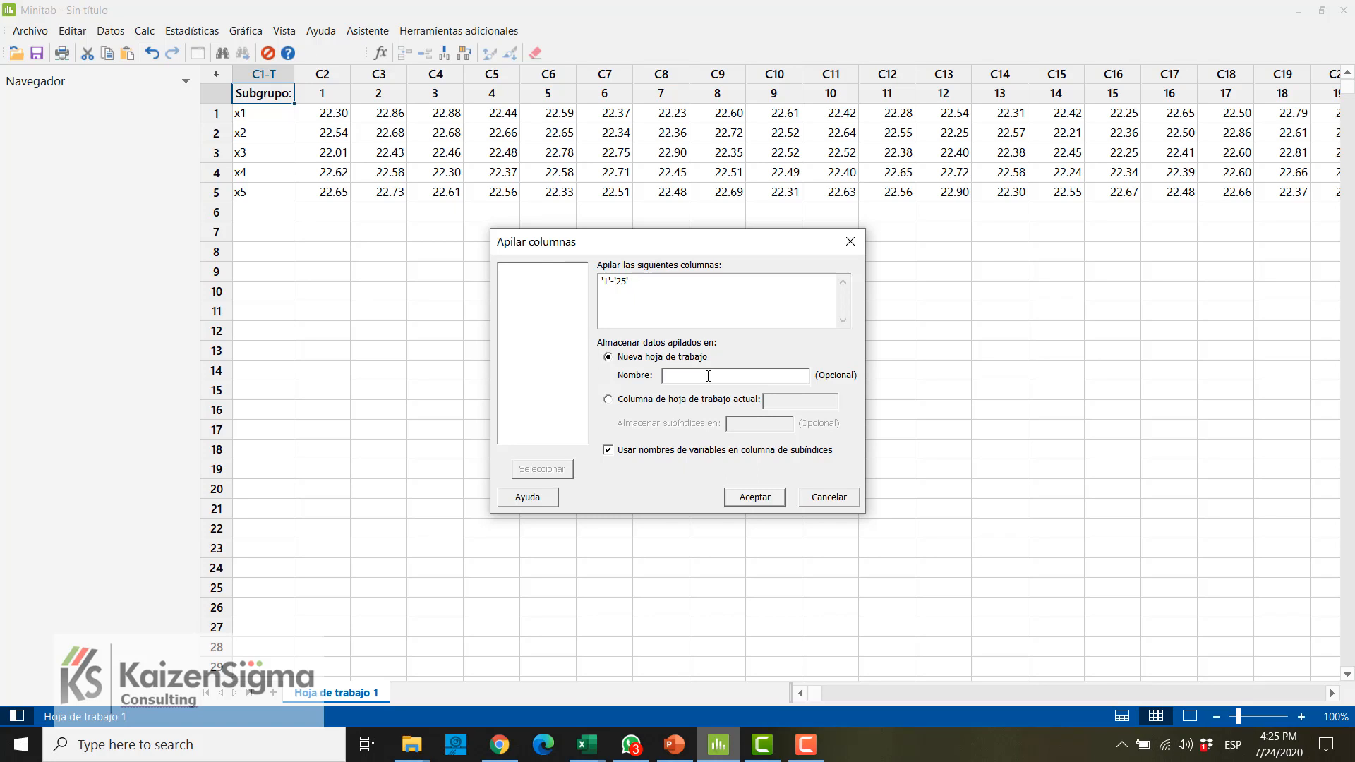
text(Xbarra-R)
click(769, 498)
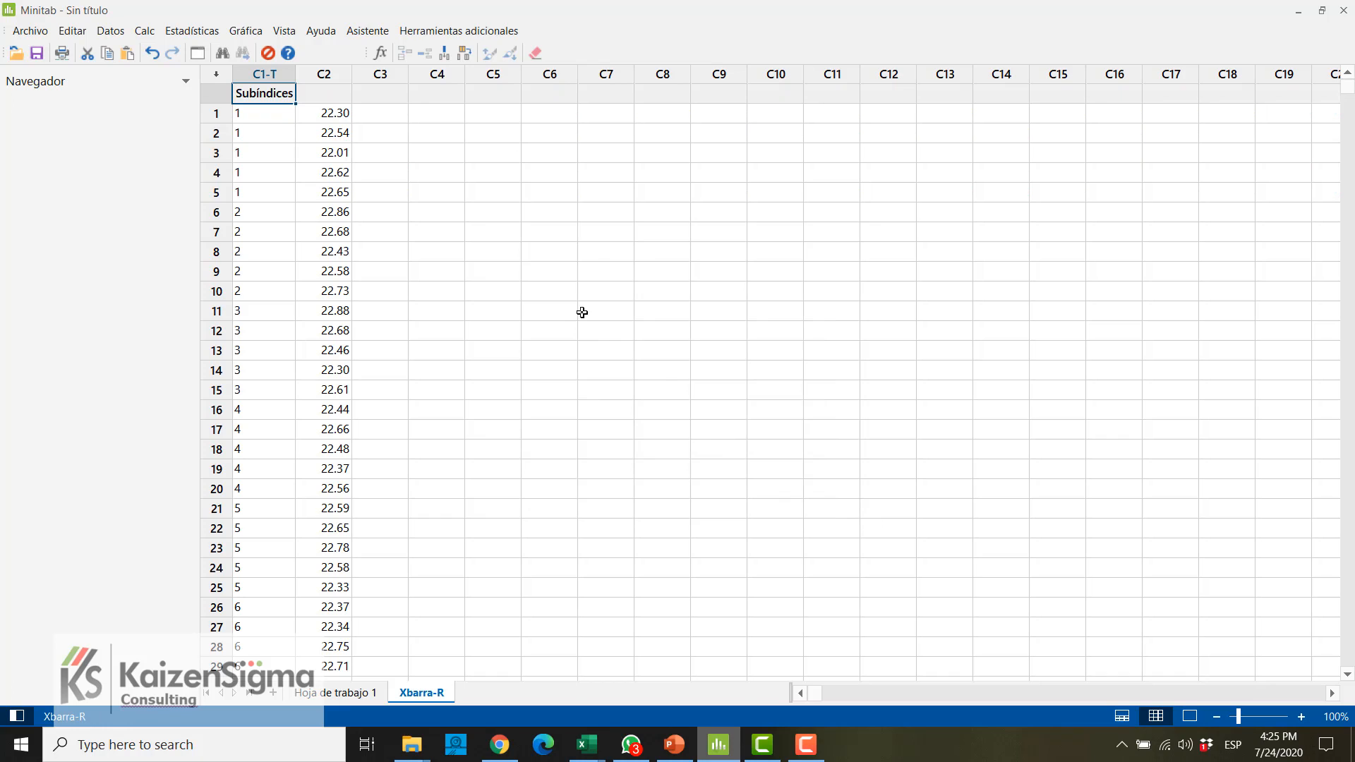
Step: Insert an empty column between the subscripts and the stacked measurements in the Xbarra-R worksheet
click(318, 74)
right_click(319, 73)
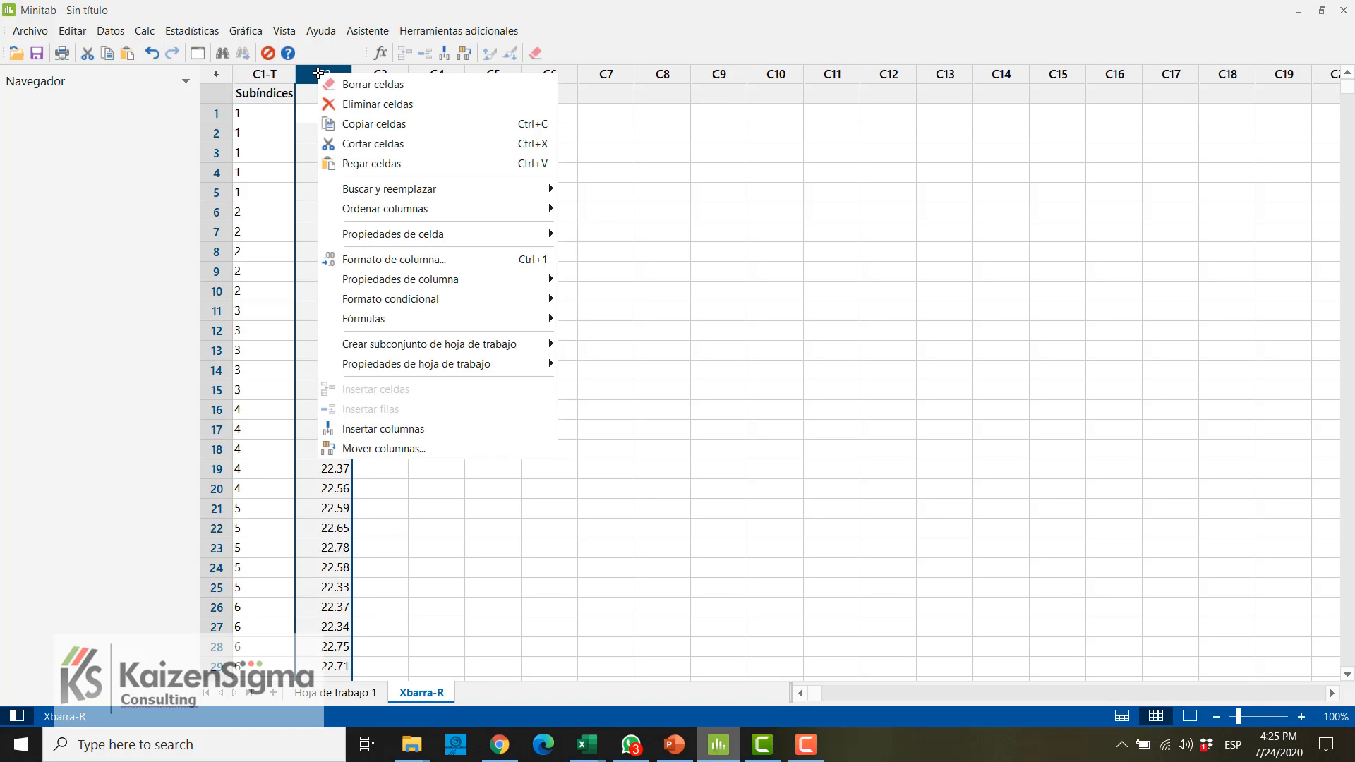
click(430, 427)
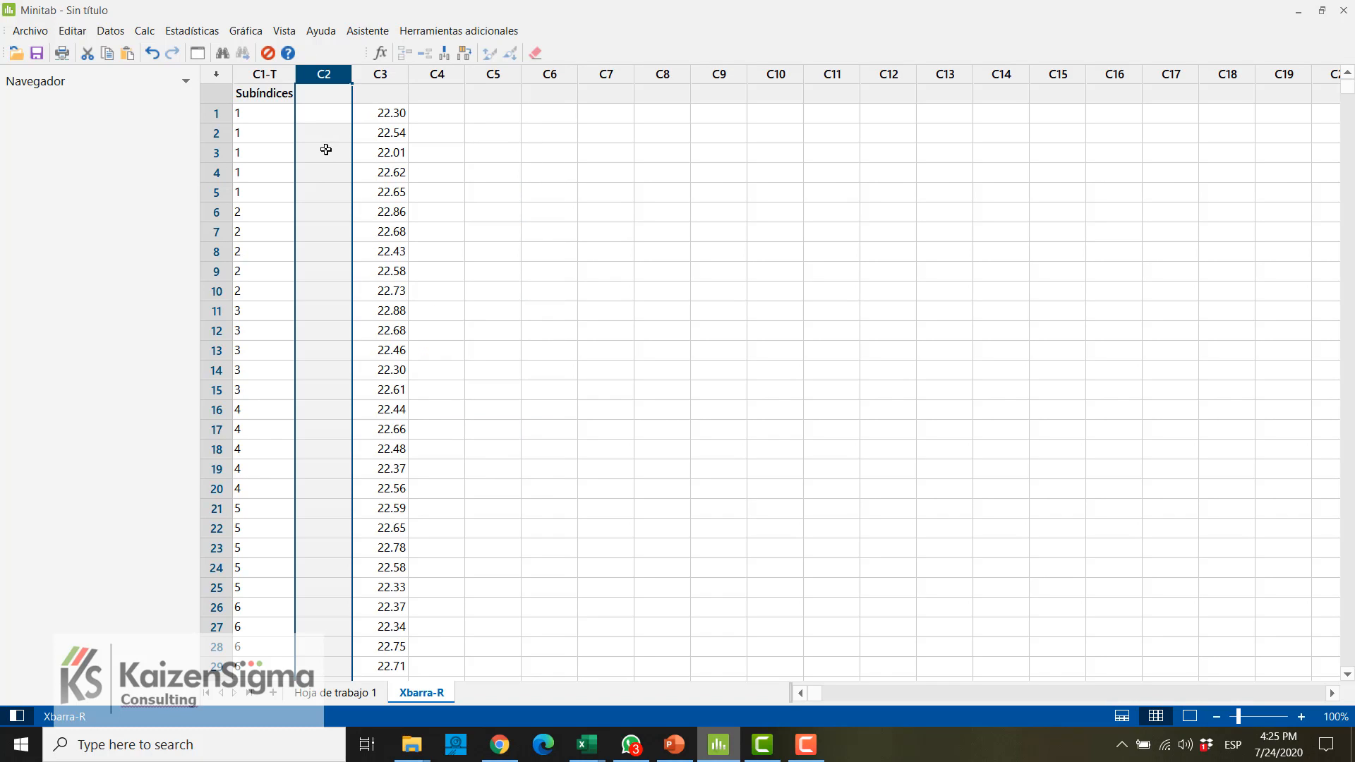
Step: Copy the x1 to x5 labels from Hoja de trabajo 1 into rows 1 to 125 of column C2 in Xbarra-R
click(336, 693)
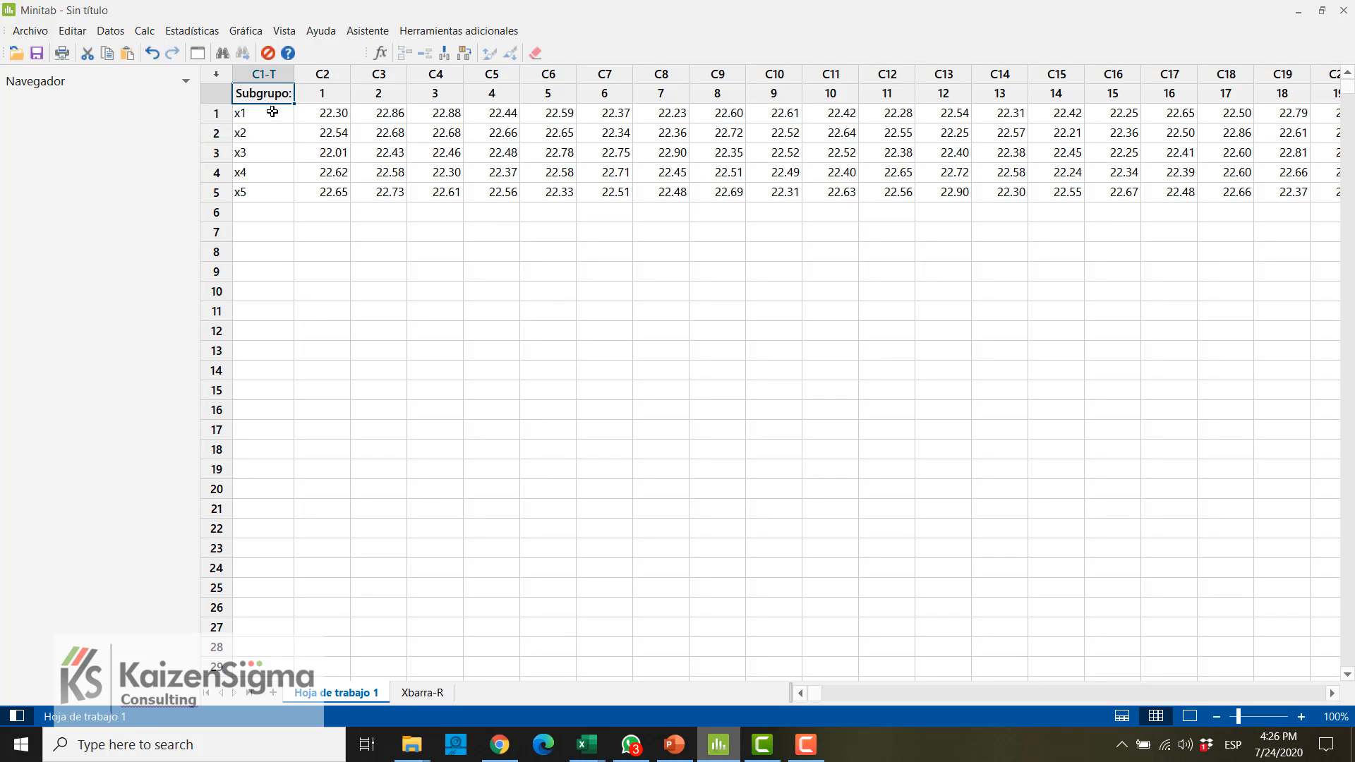
drag(272, 112, 275, 191)
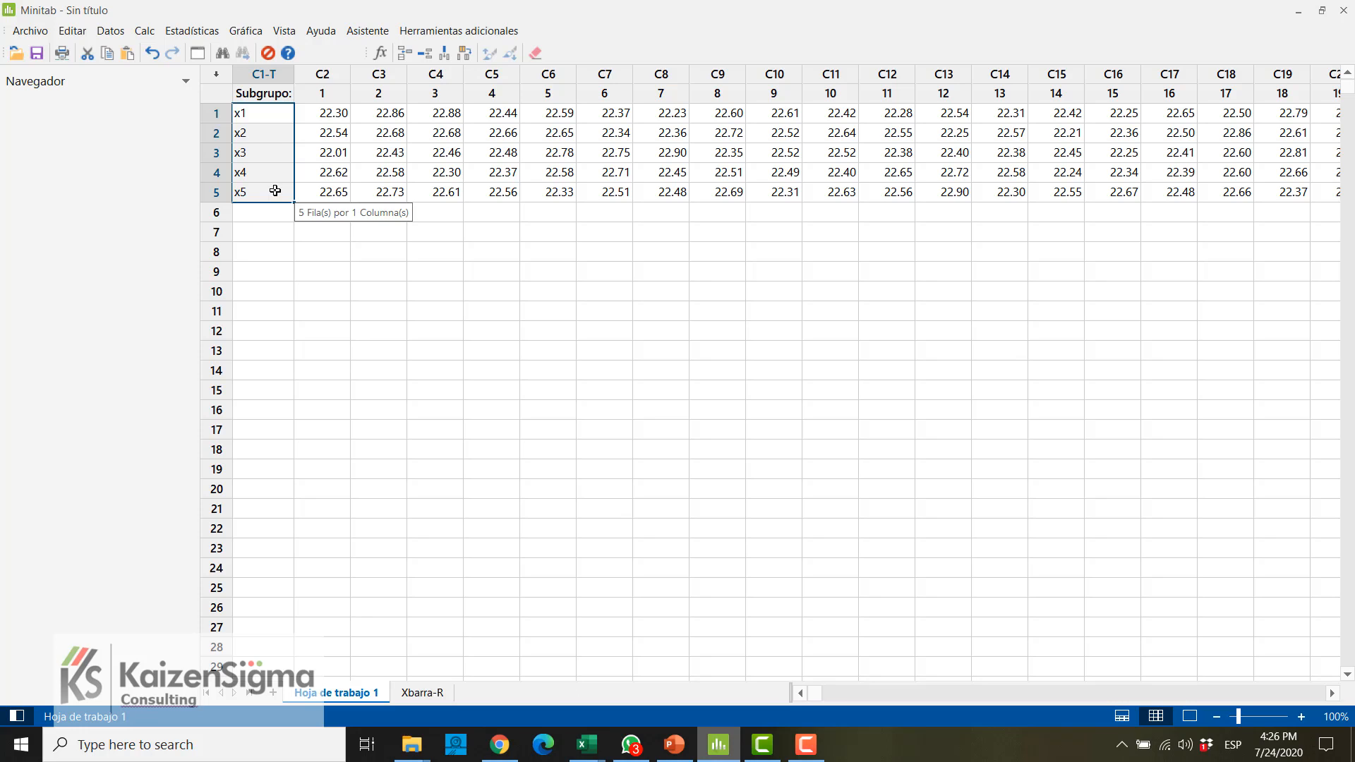
right_click(277, 144)
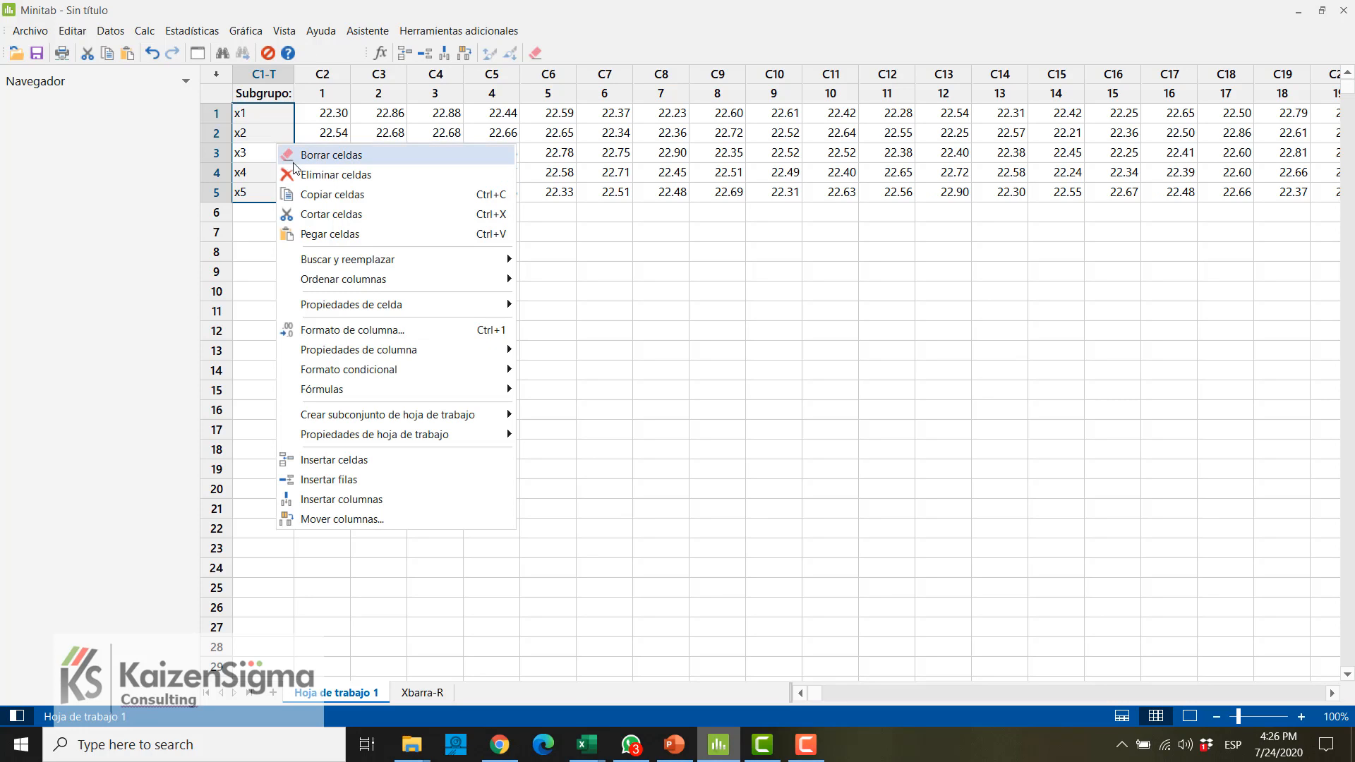
click(317, 196)
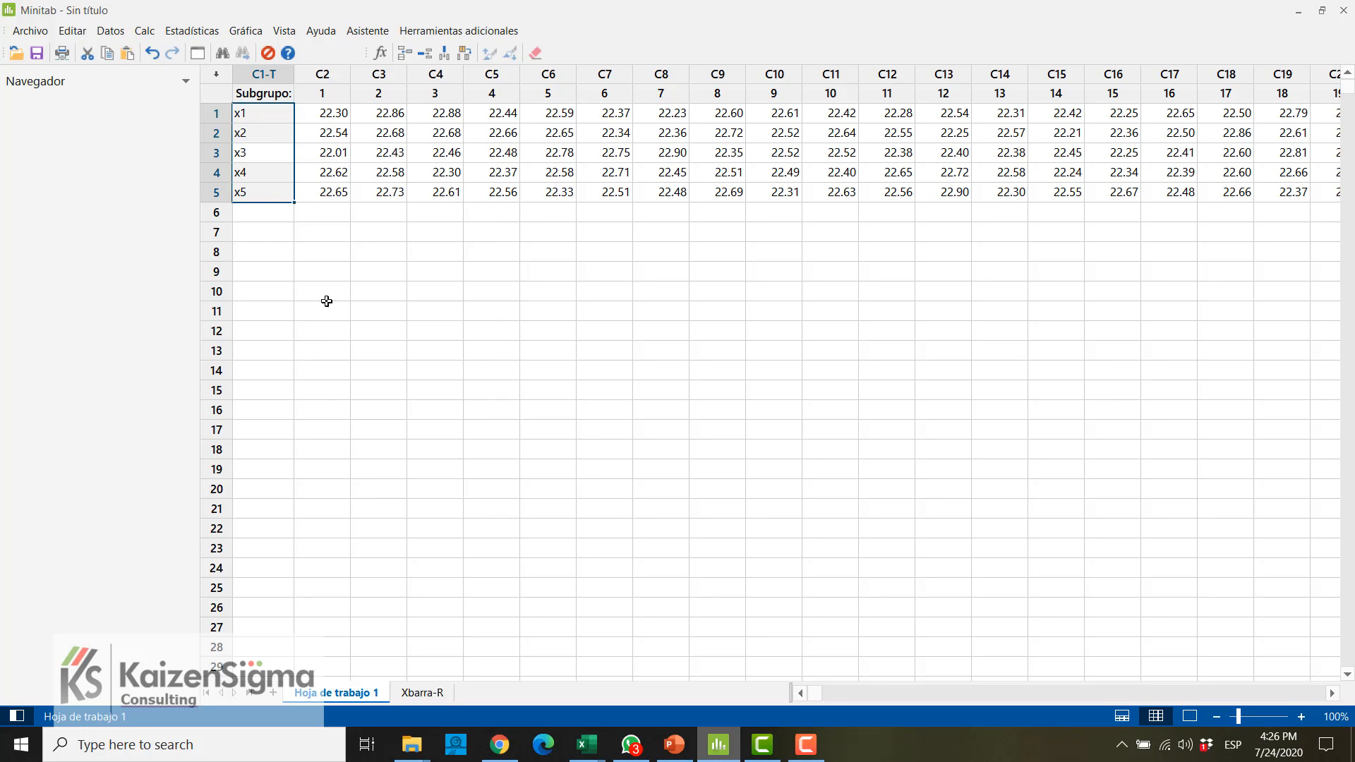
click(435, 693)
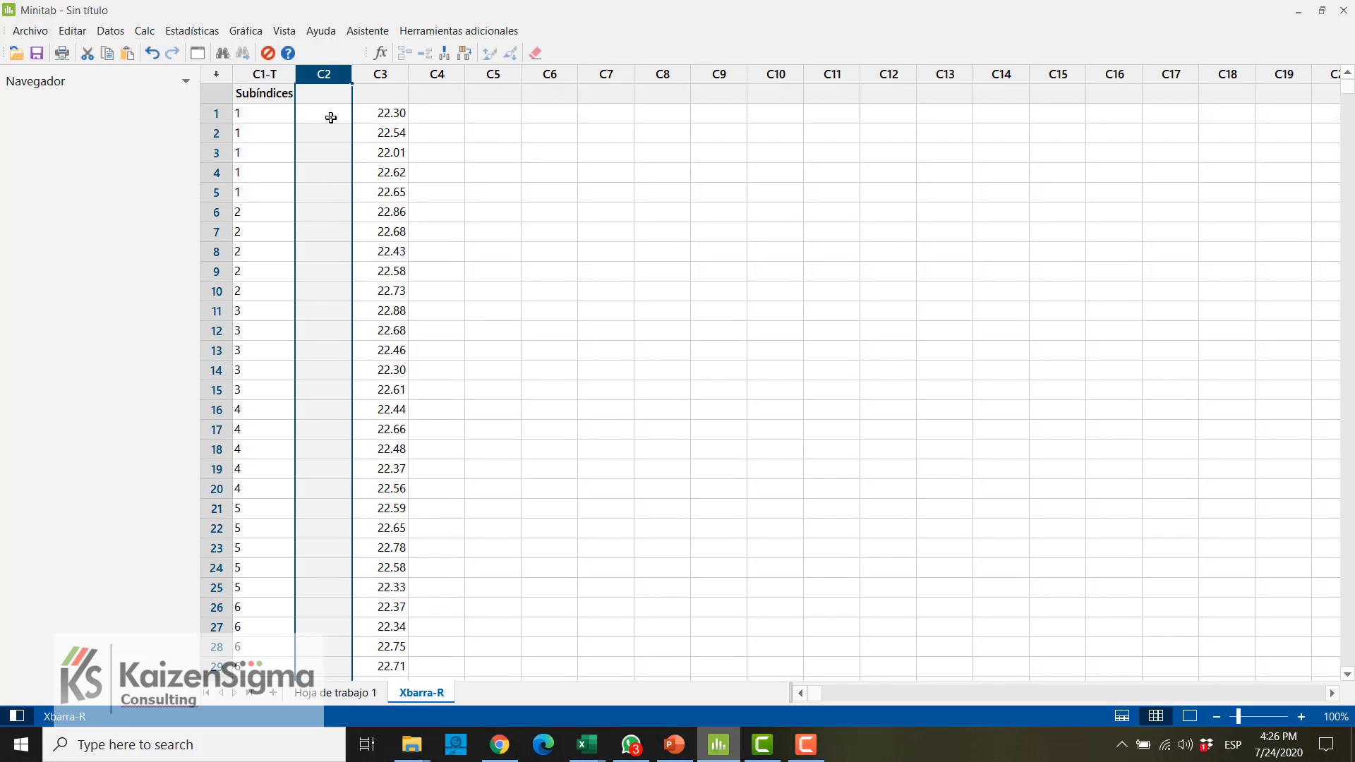
drag(328, 113, 330, 549)
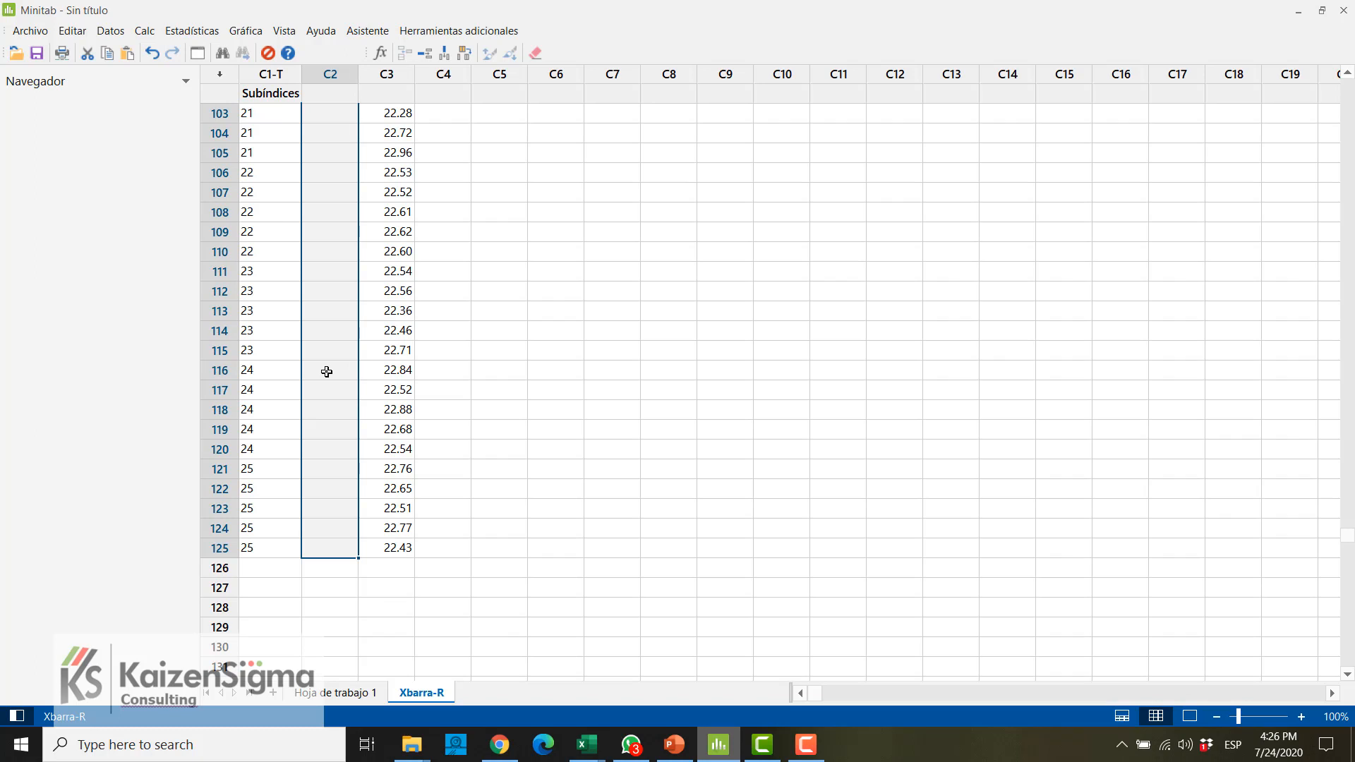
key(ctrl+v)
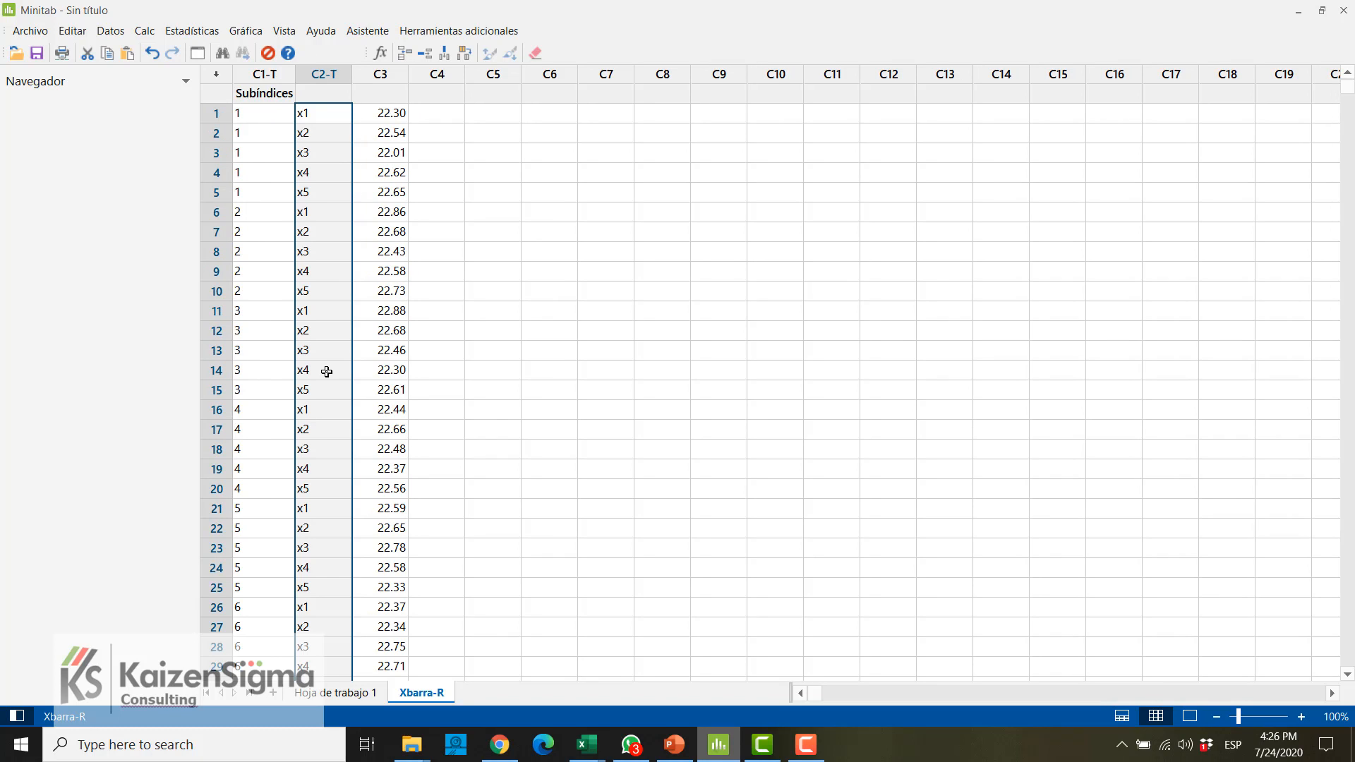
Step: Name the three Xbarra-R columns Subgrupo, Medida and Longitud
click(264, 89)
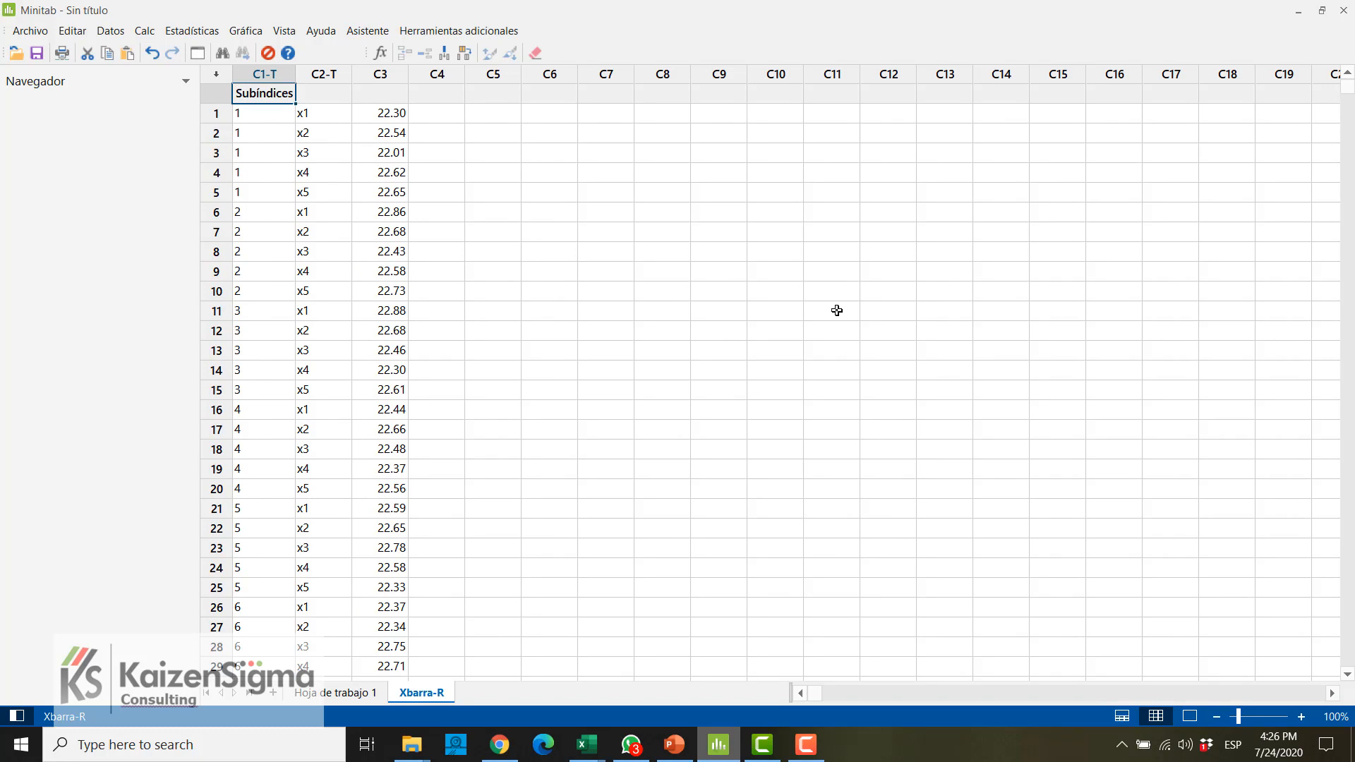
text(Subgrupo)
click(313, 92)
text(Medida)
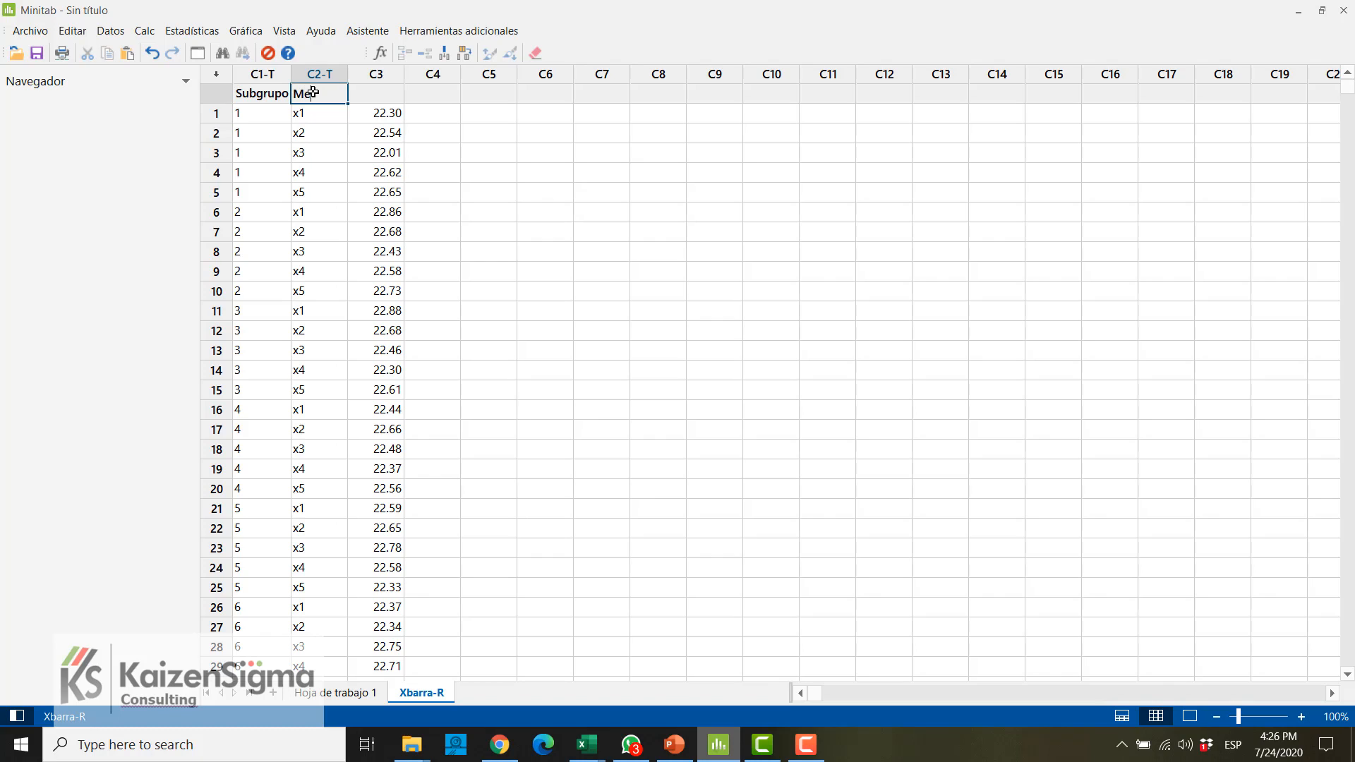
click(372, 95)
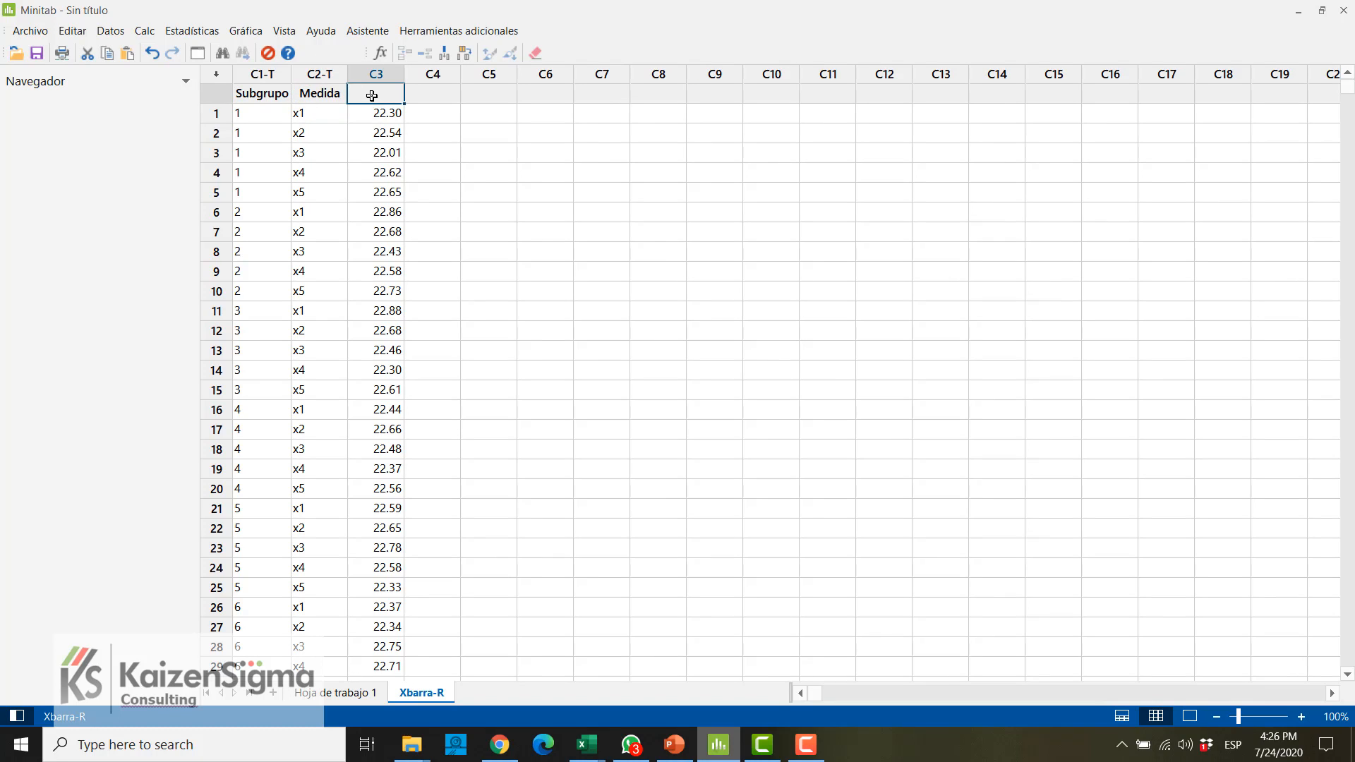
text(Longitud)
click(438, 154)
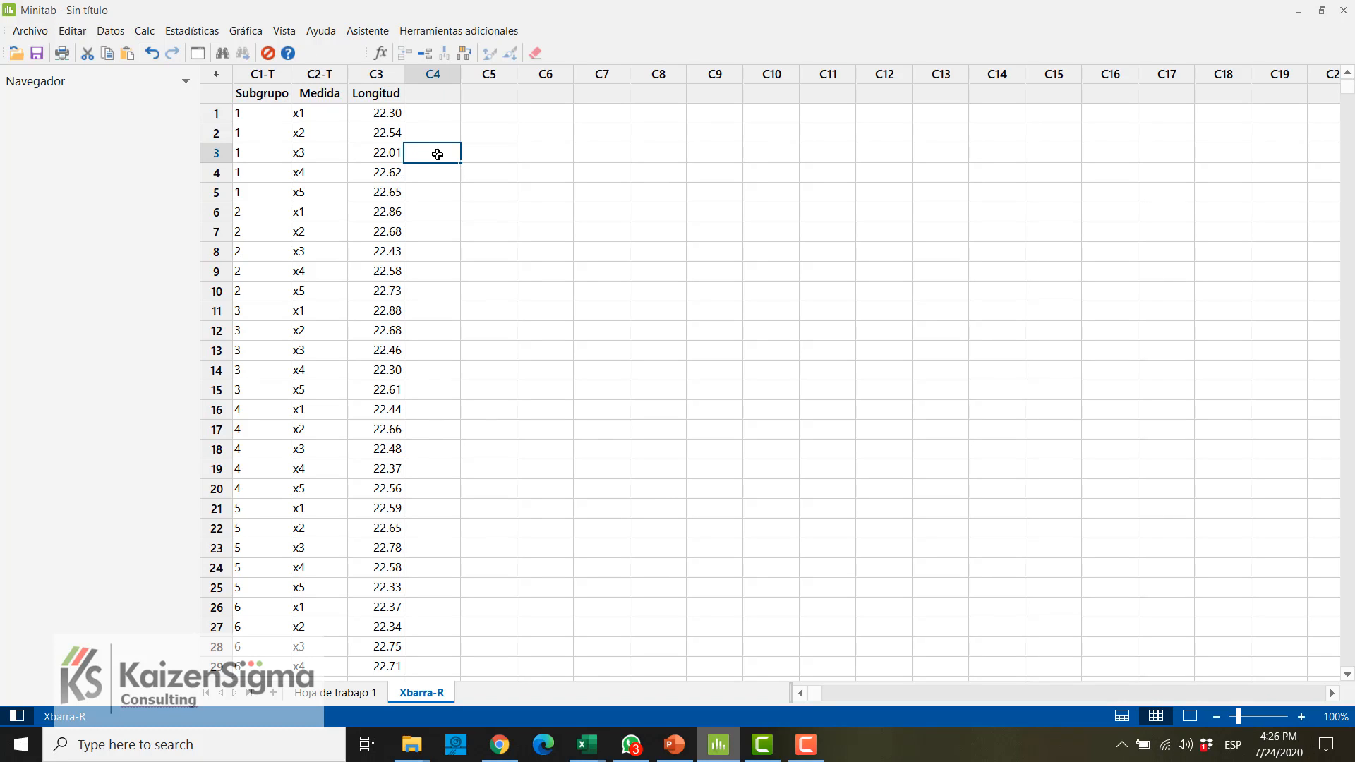
Step: Start a normal Capability Sixpack with Longitud as the single data column and Subgrupo as the subgroup size
click(197, 34)
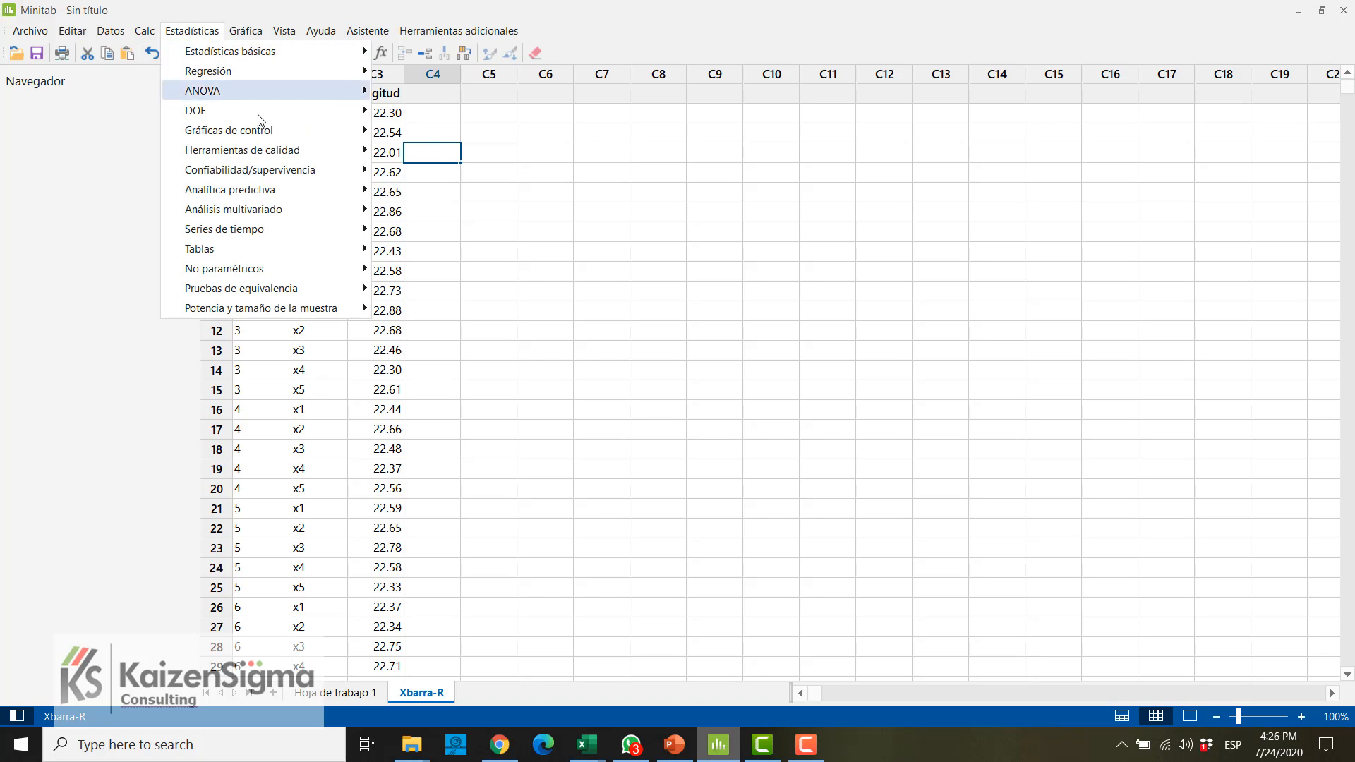
mouse_move(304, 156)
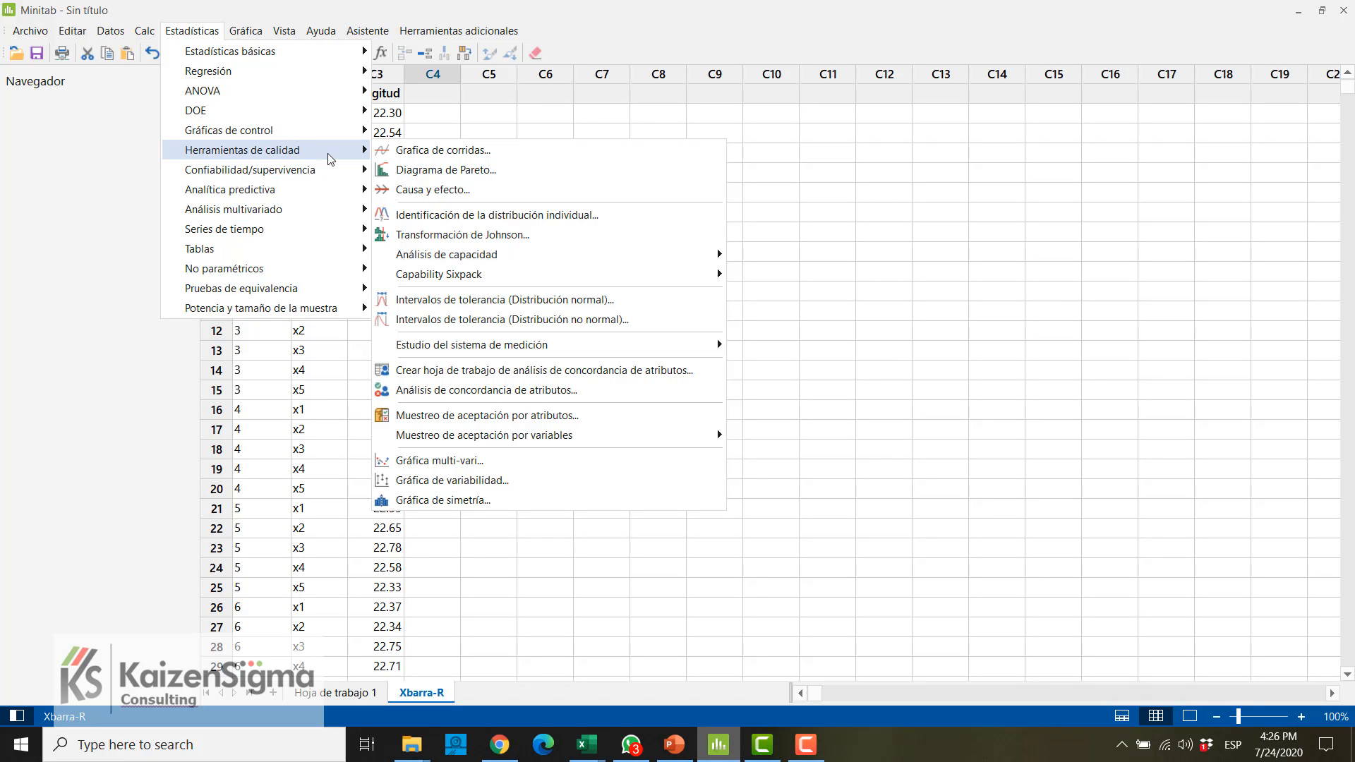
mouse_move(609, 275)
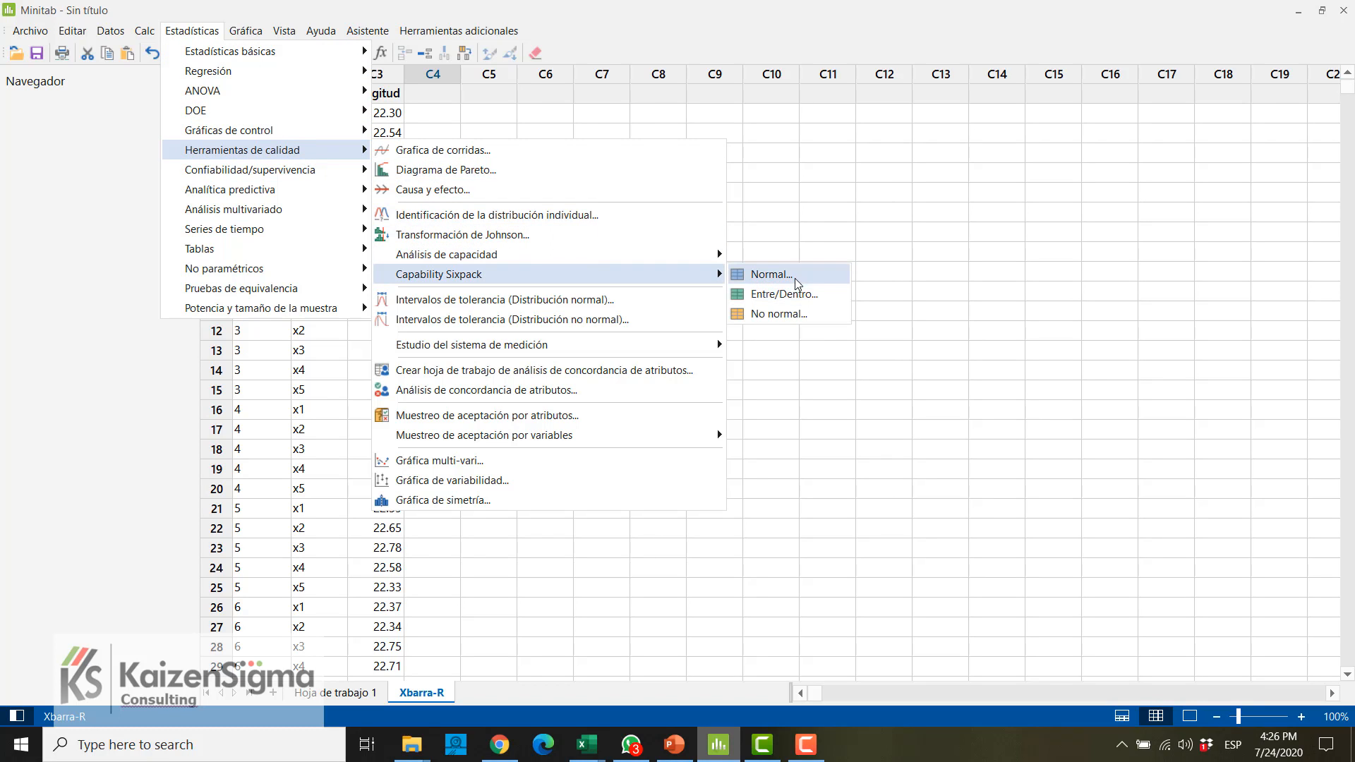
click(828, 277)
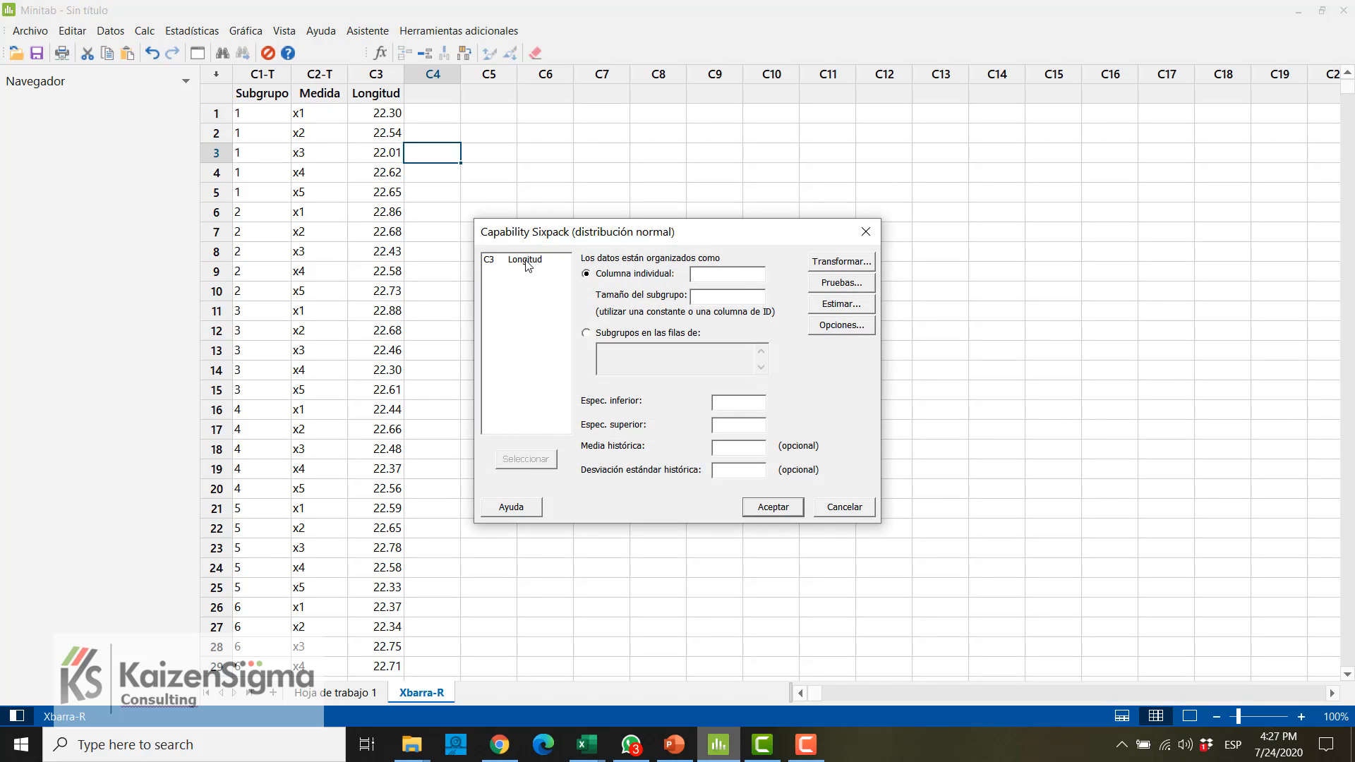
click(528, 261)
double_click(538, 260)
double_click(538, 259)
Step: Set the lower specification limit to 21.5 and the upper specification limit to 23.5
click(741, 402)
text(21.5)
click(758, 427)
text(23.5)
Step: Add the special-cause tests for six consecutive increasing or decreasing points and fifteen consecutive points within 1 standard deviation of the center line
click(845, 283)
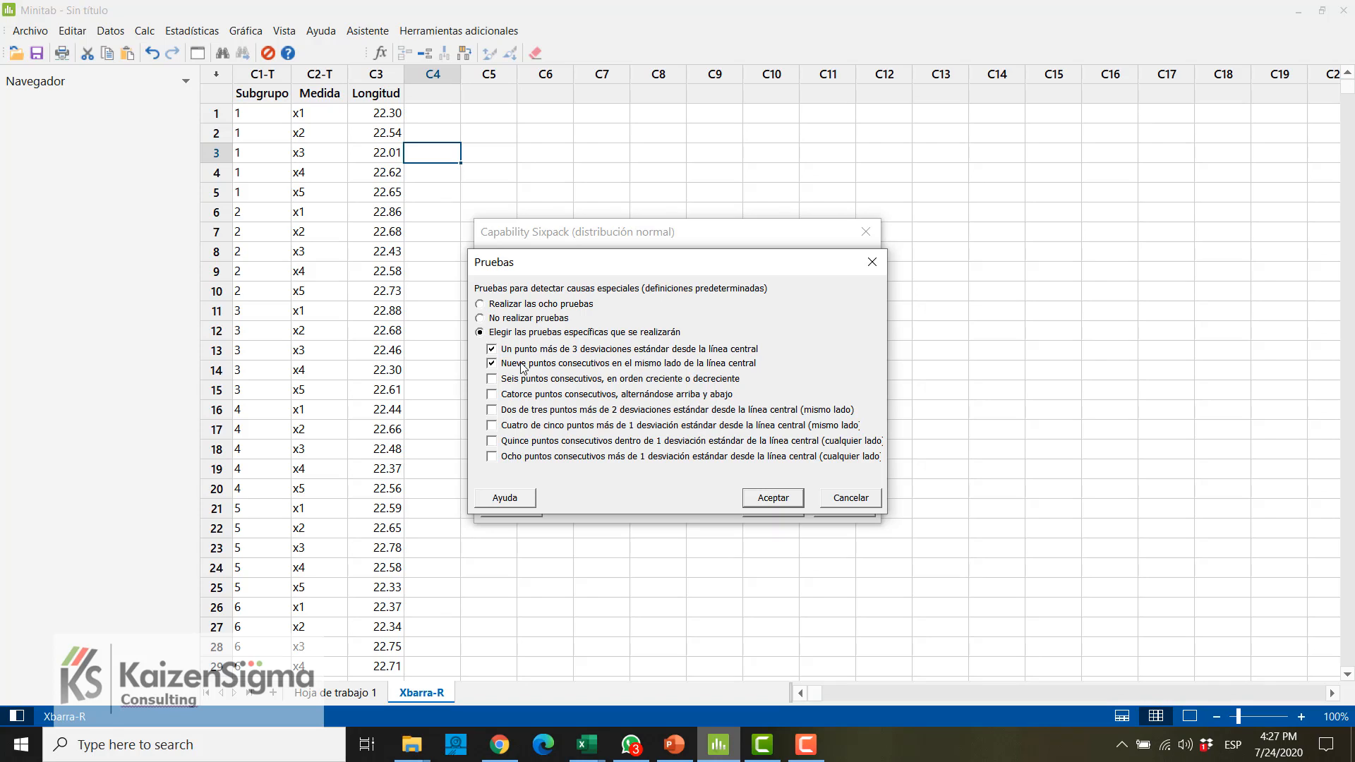
click(494, 380)
click(764, 502)
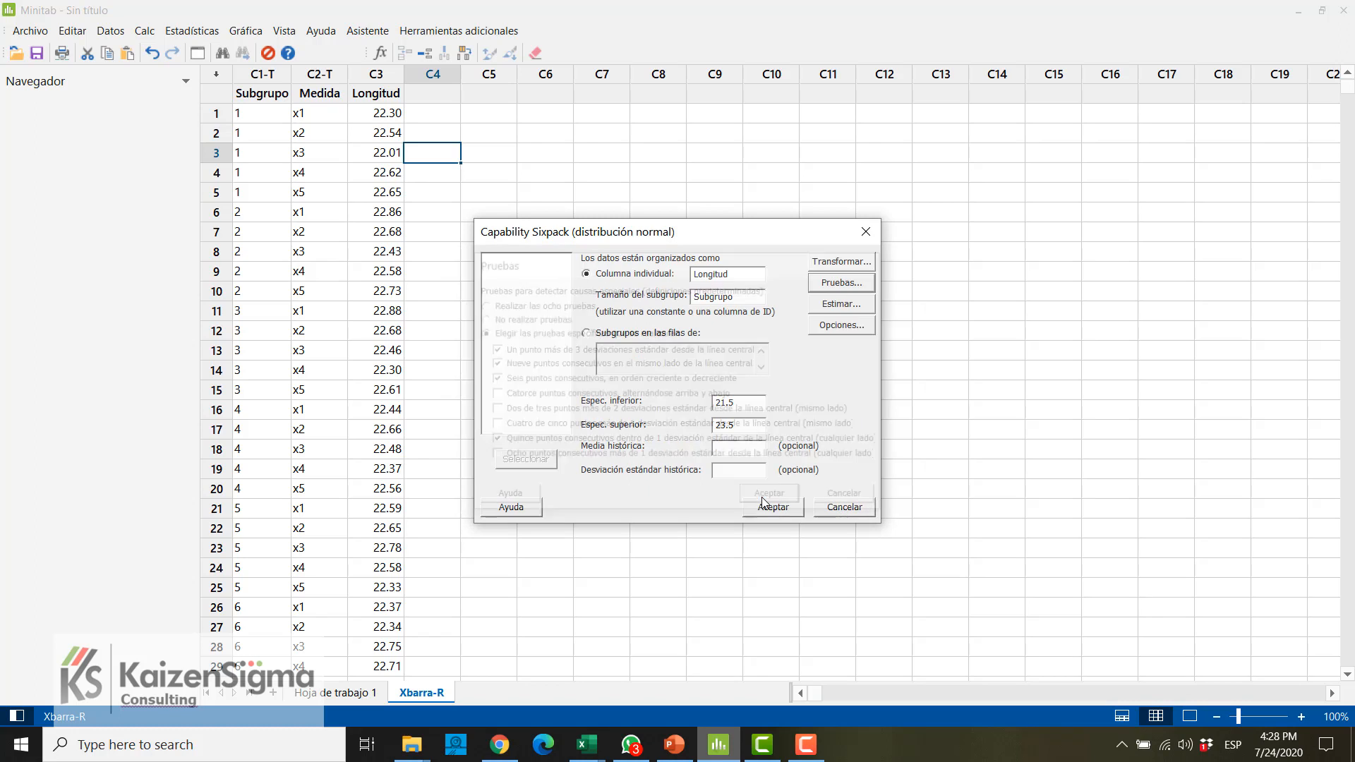
Step: Keep Rbarra as the short-term standard deviation estimation method and set the target (Objetivo) to 22.5 in the Sixpack options
click(836, 306)
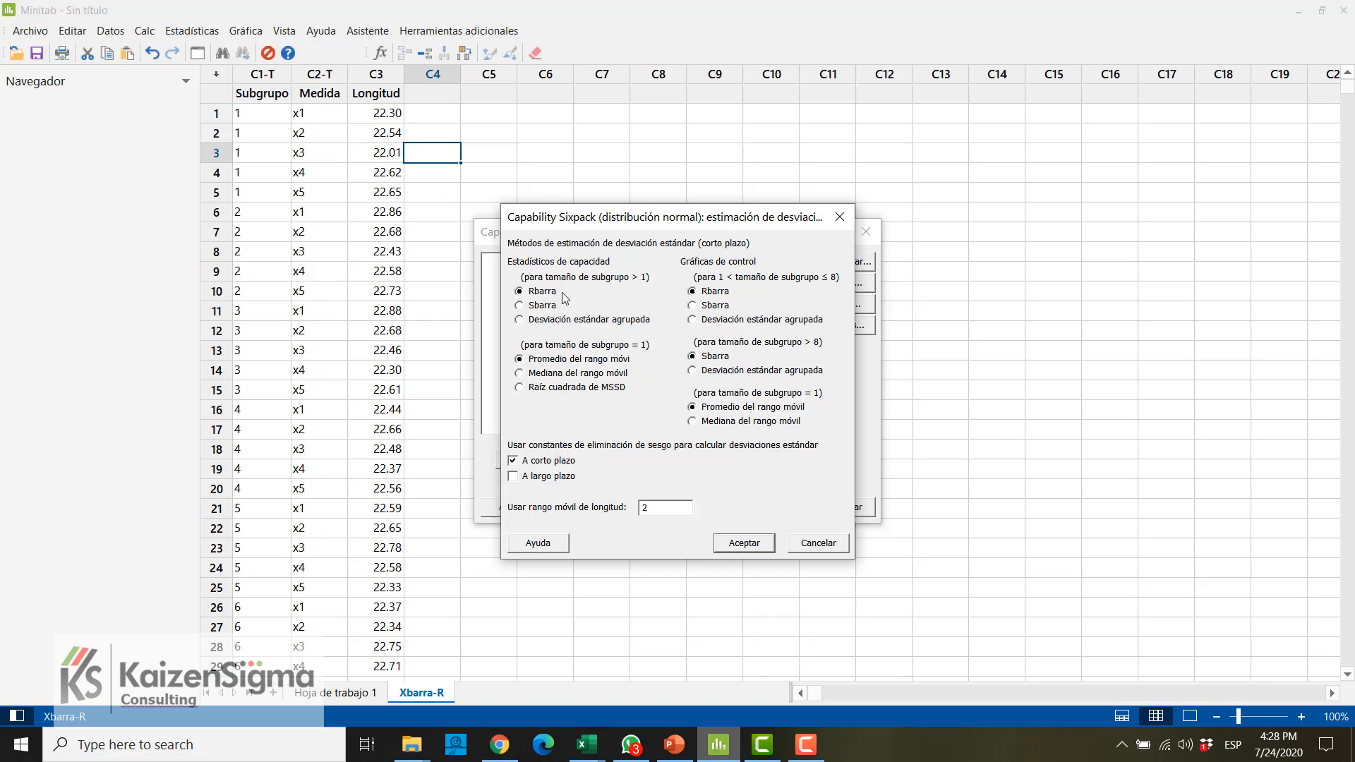
click(747, 546)
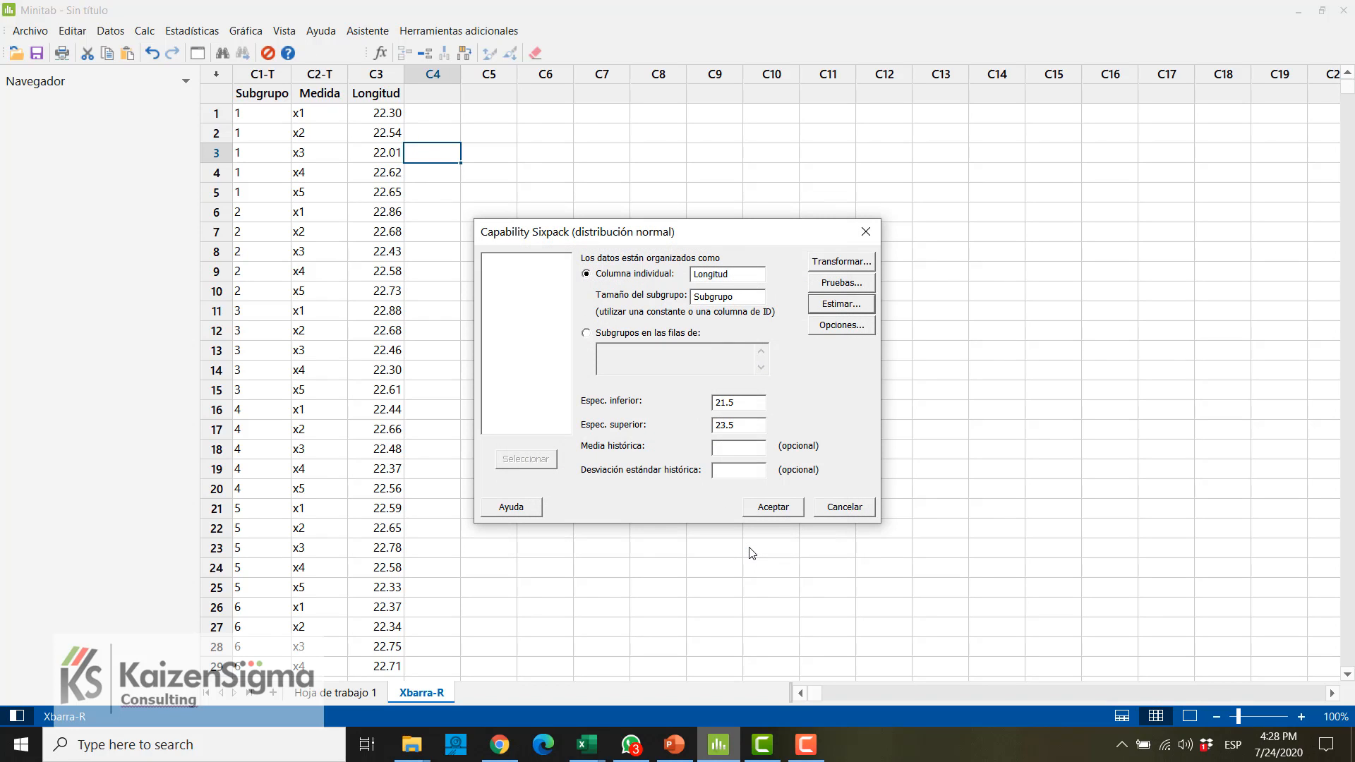
click(834, 327)
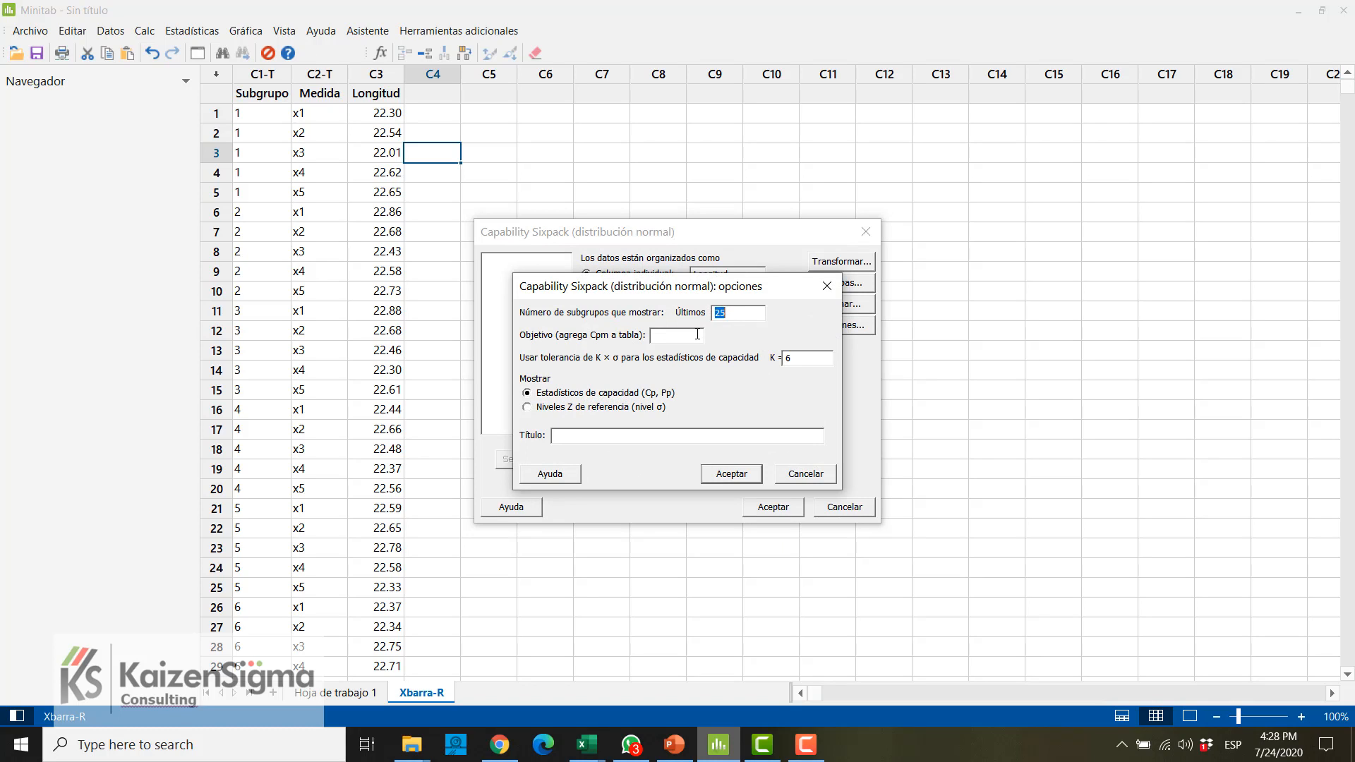
click(660, 336)
text(22.5)
click(747, 315)
click(734, 473)
Step: Generate the Capability Sixpack report for Longitud and open its graph in the enlarged graph editing view
click(774, 510)
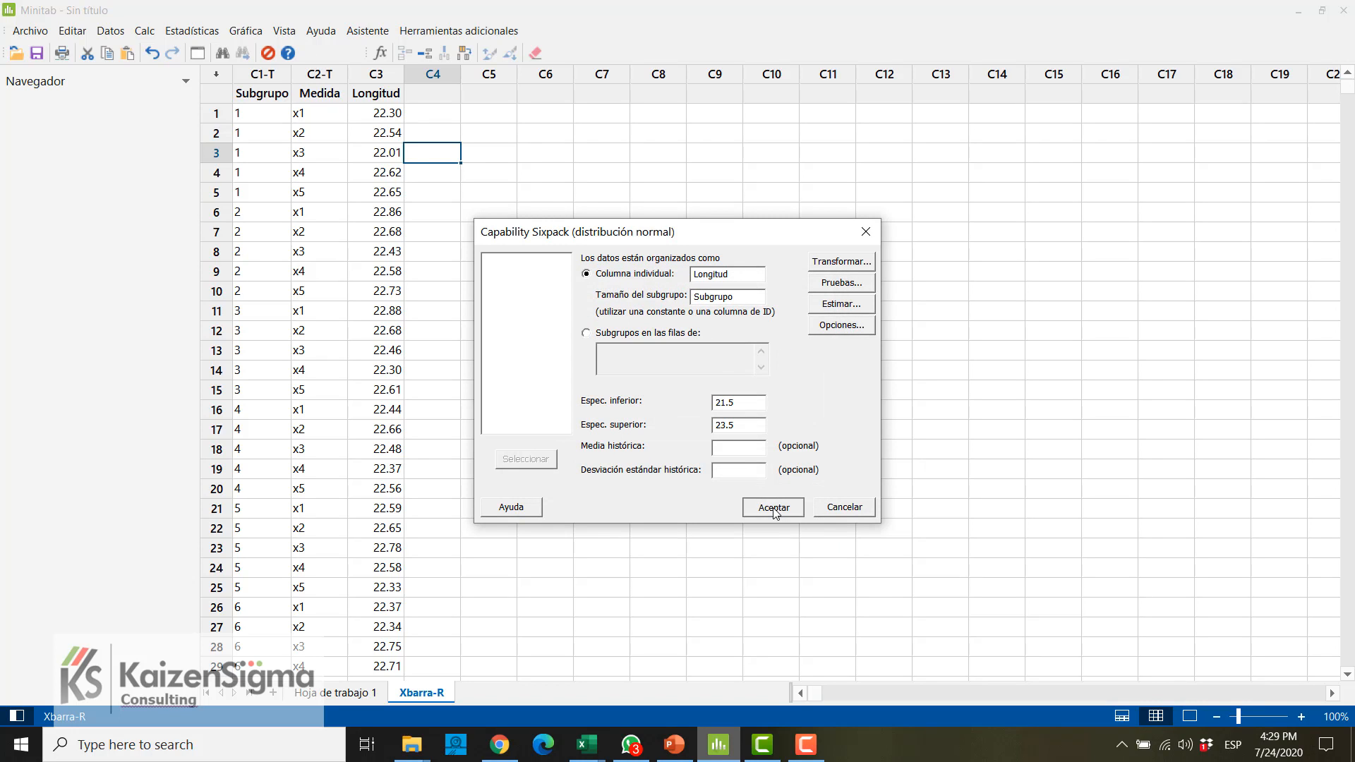
double_click(586, 357)
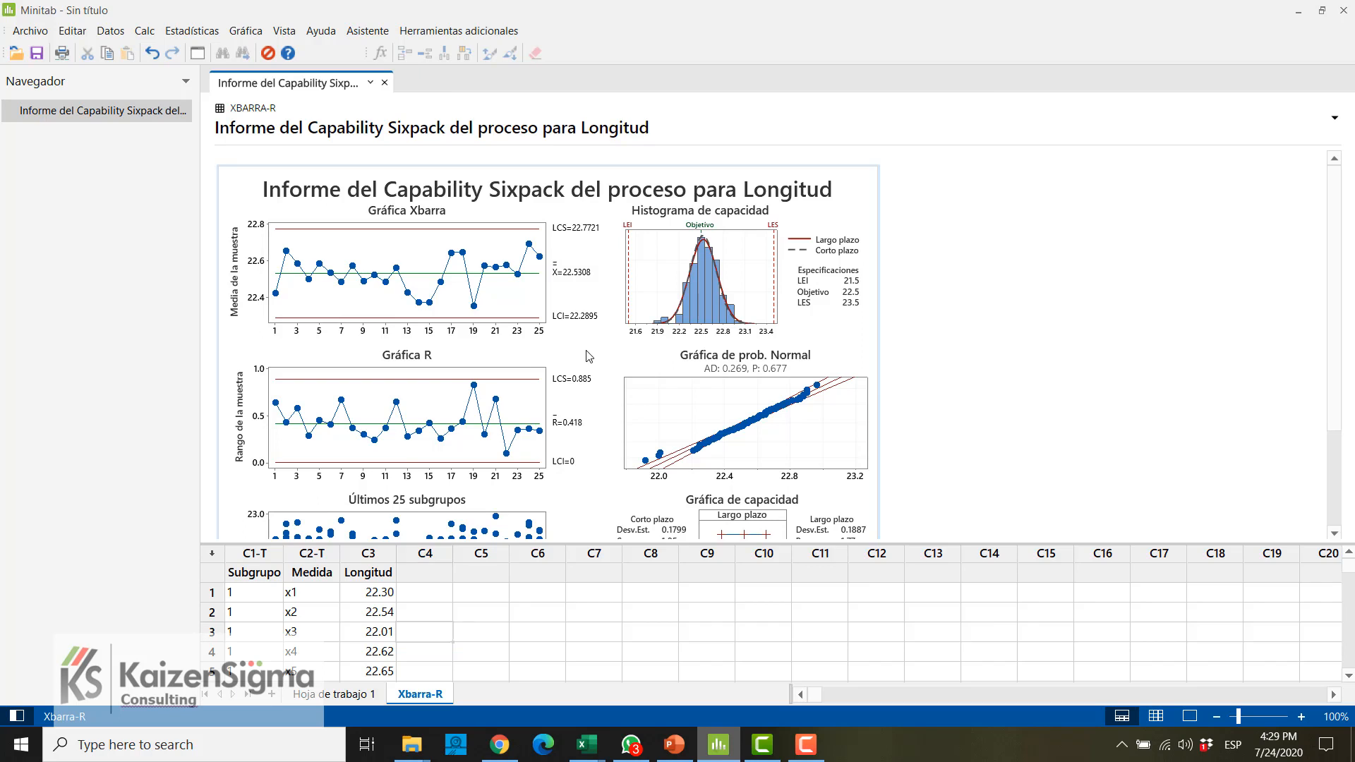
click(925, 109)
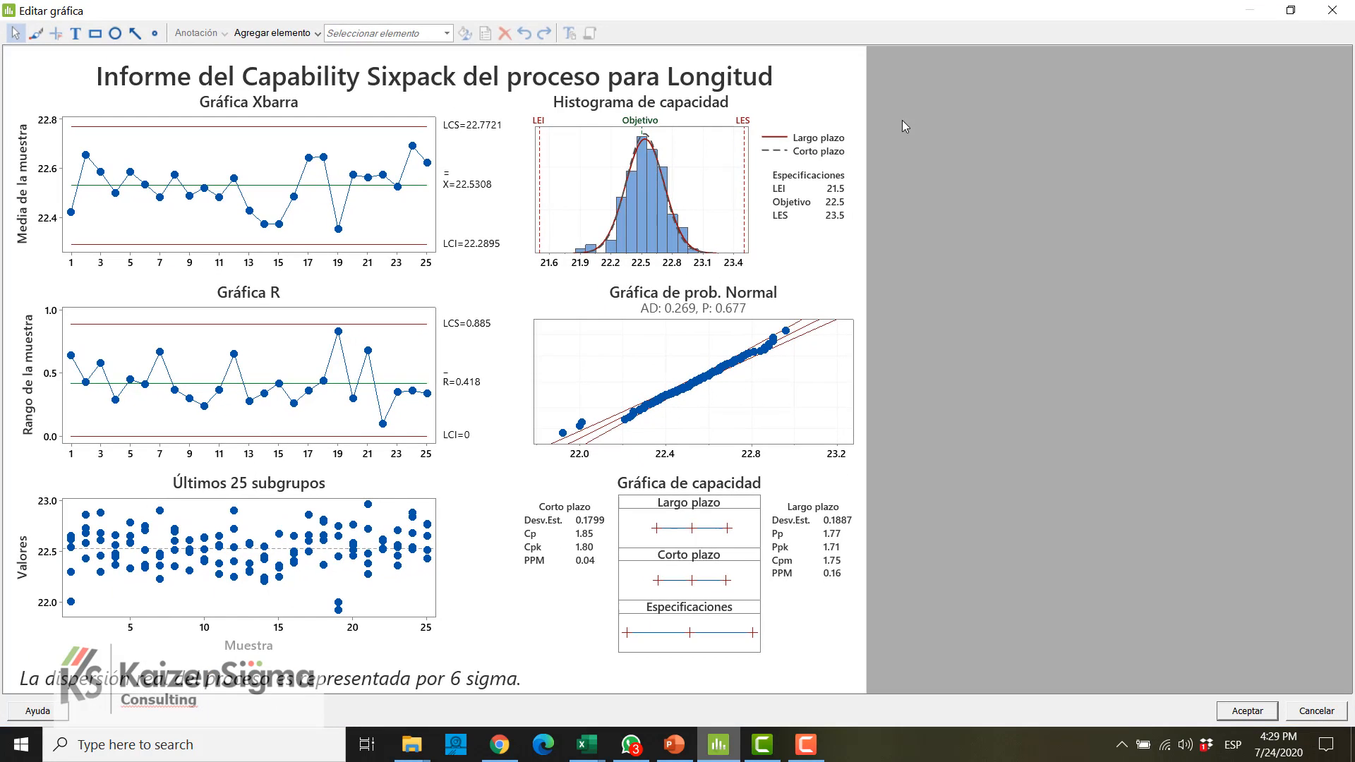